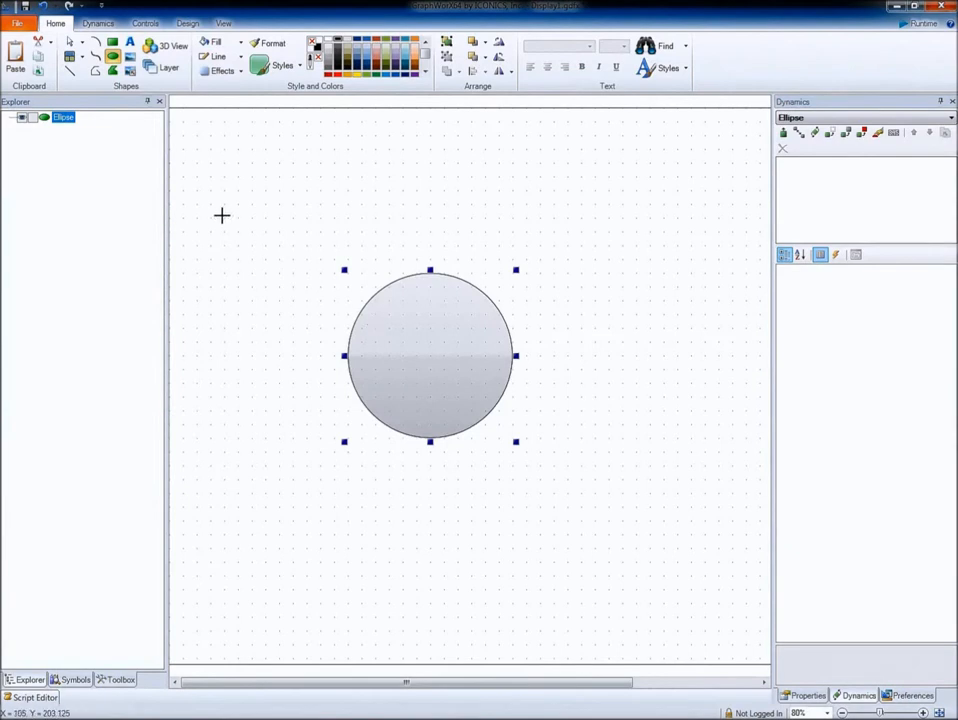
- Draw an ellipse about 125 by 150 touching the big circle's left side and place a copy over the circle's right edge
{"action": "left_click", "coordinate": [112, 58]}
{"action": "mouse_move", "coordinate": [279, 316]}
{"action": "left_mouse_down"}
{"action": "mouse_move", "coordinate": [280, 336]}
{"action": "mouse_move", "coordinate": [314, 381]}
{"action": "mouse_move", "coordinate": [344, 402]}
{"action": "left_mouse_up"}
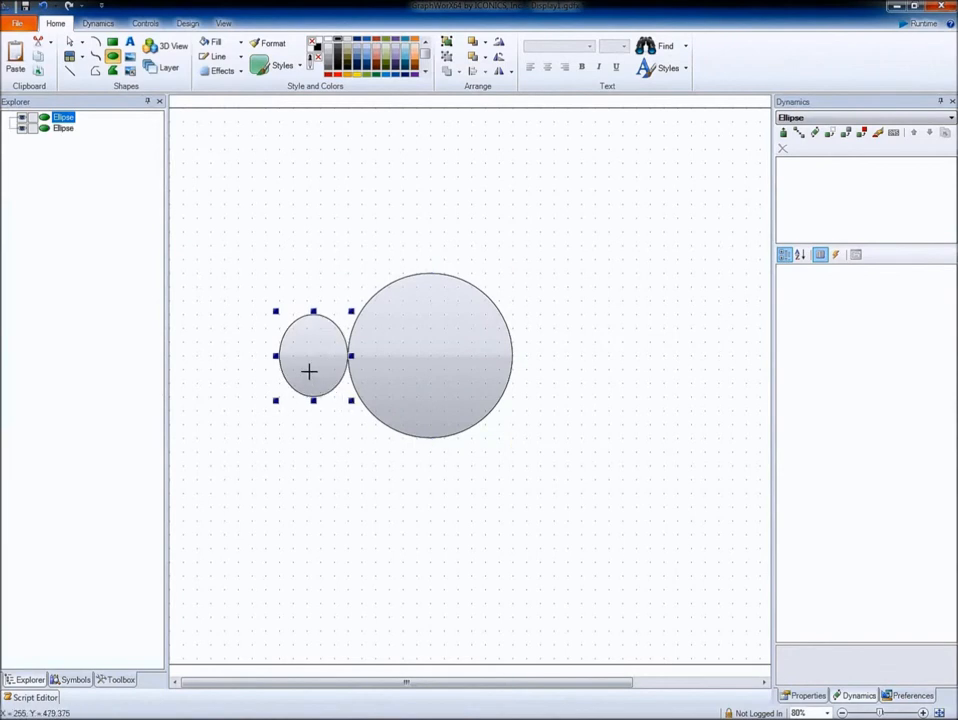
{"action": "key", "text": "Escape"}
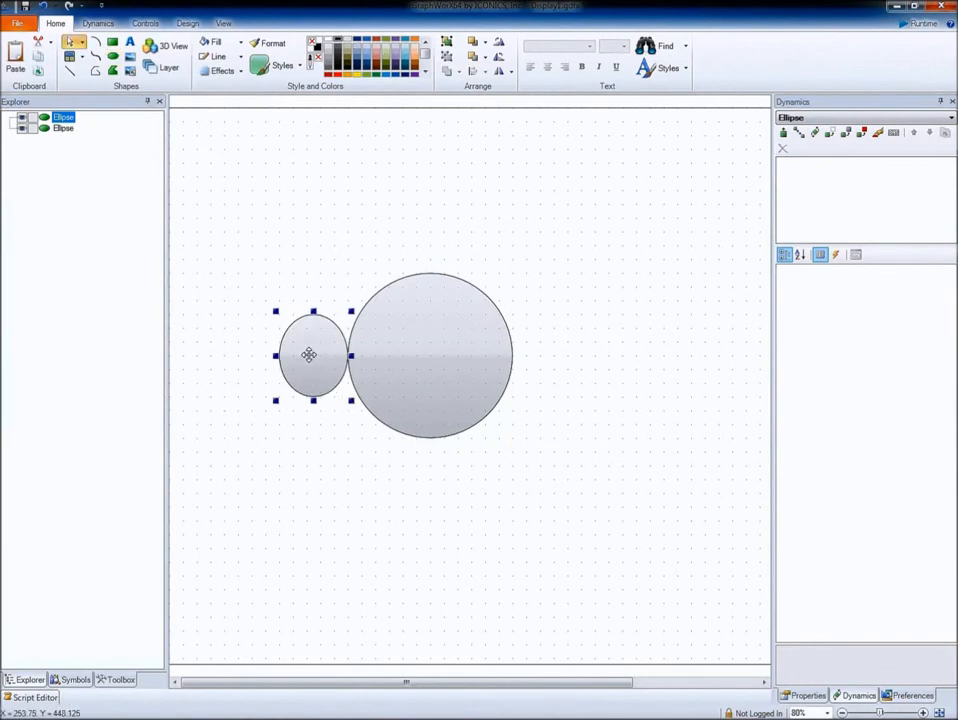
{"action": "left_click_drag", "start_coordinate": [308, 354], "coordinate": [530, 359]}
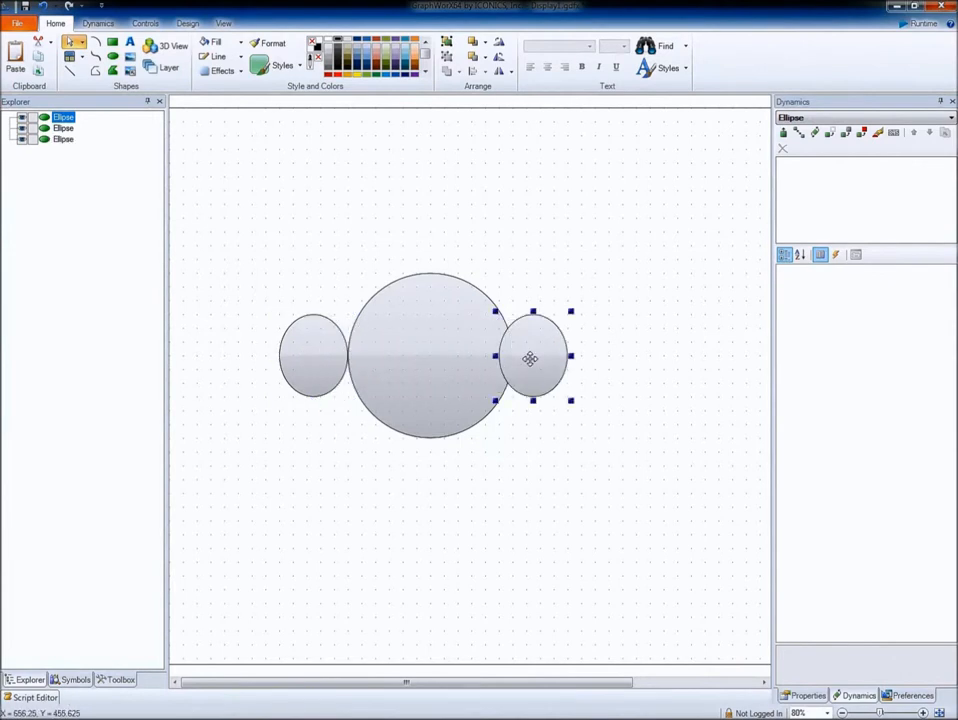
- Set the right ellipse's width to 150 and height to 200, and nudge it one grid step left
{"action": "left_click", "coordinate": [809, 695]}
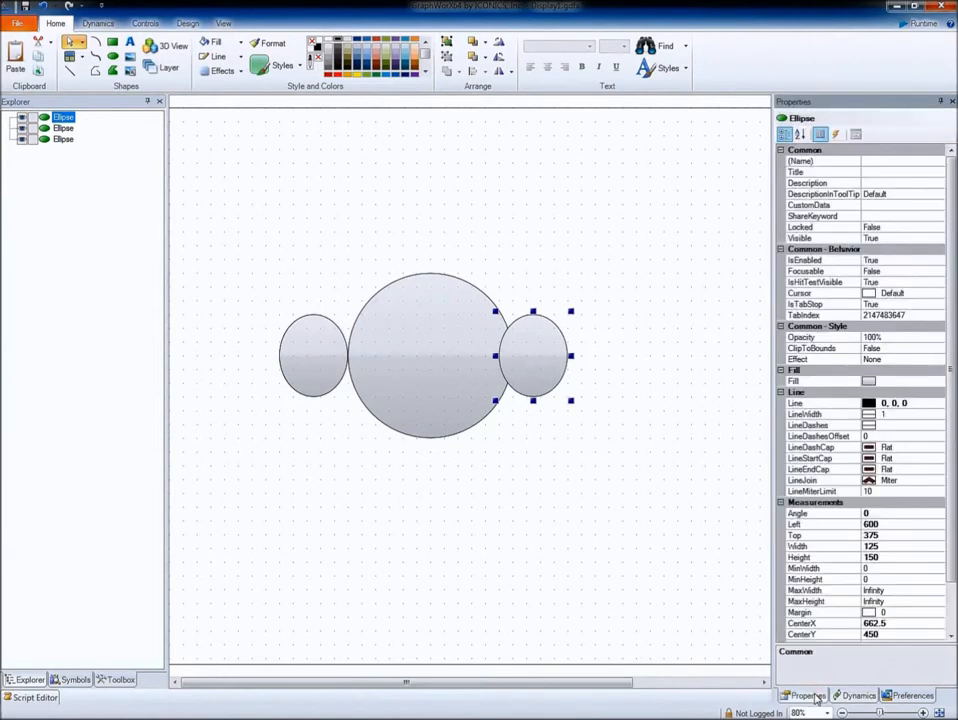
{"action": "left_click", "coordinate": [885, 547]}
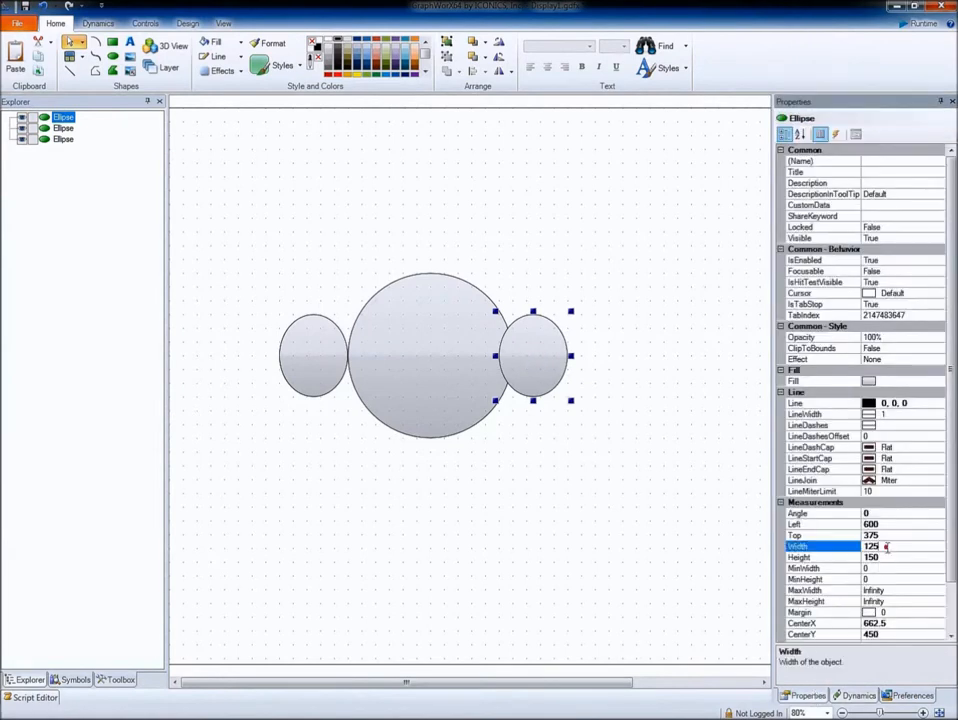
{"action": "type", "text": "15"}
{"action": "left_click", "coordinate": [884, 558]}
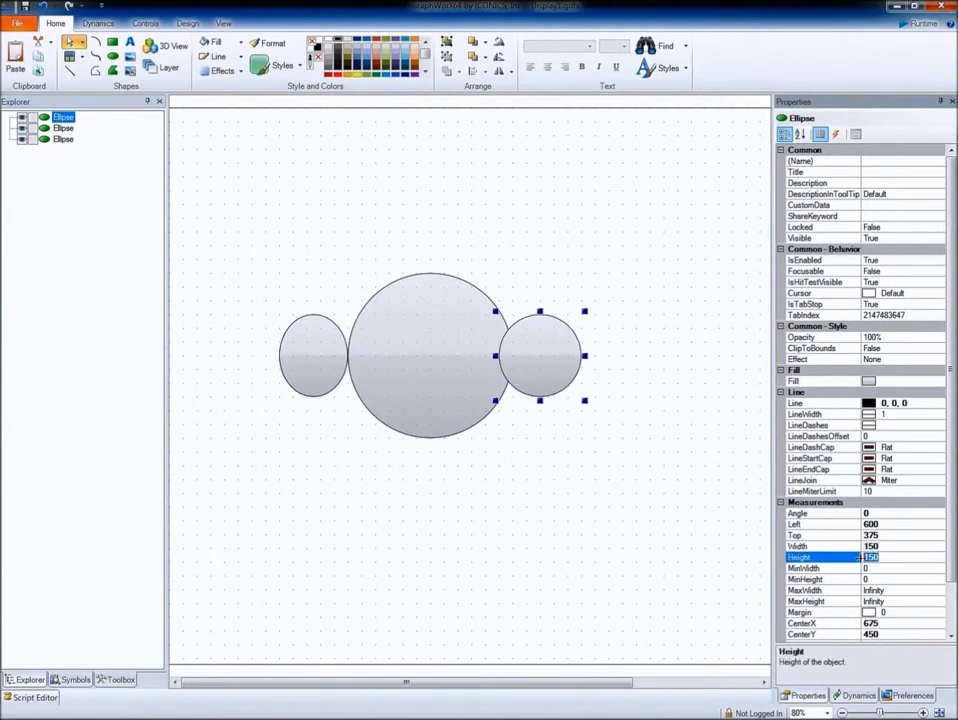
{"action": "type", "text": "2"}
{"action": "key", "text": "Return"}
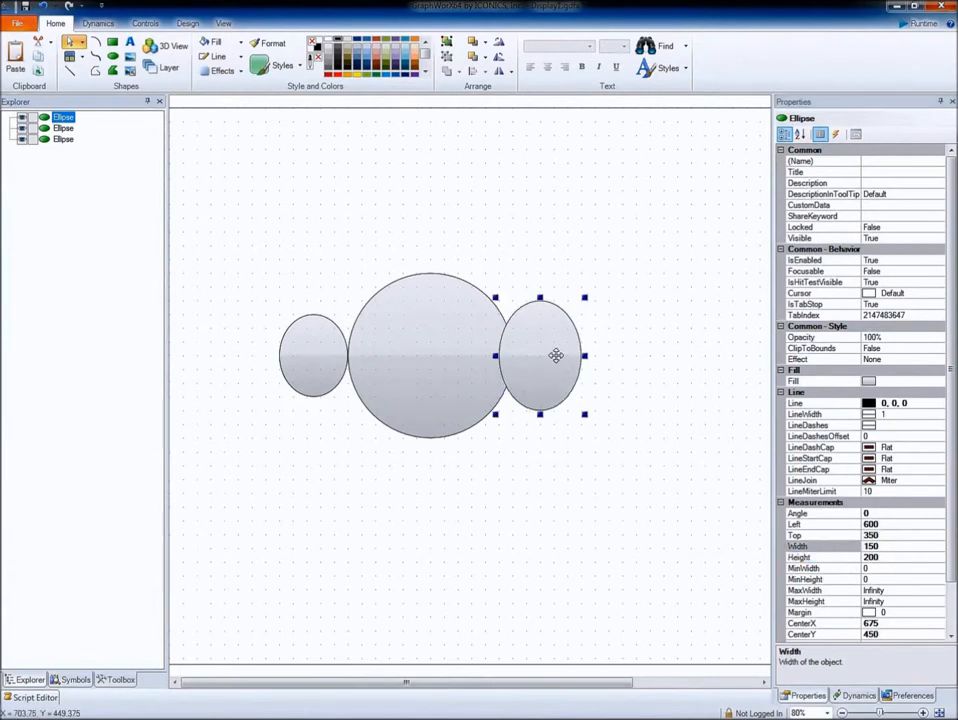
{"action": "key", "text": "Left"}
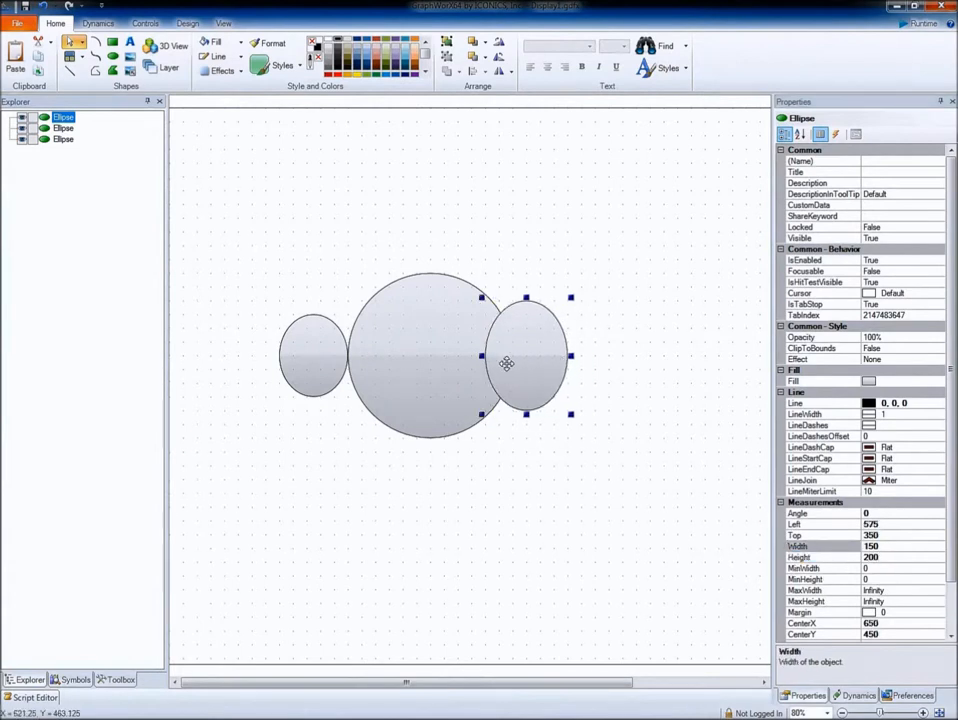
- Shift the left ellipse three grid steps right so it overlaps the big circle
{"action": "left_click", "coordinate": [317, 368]}
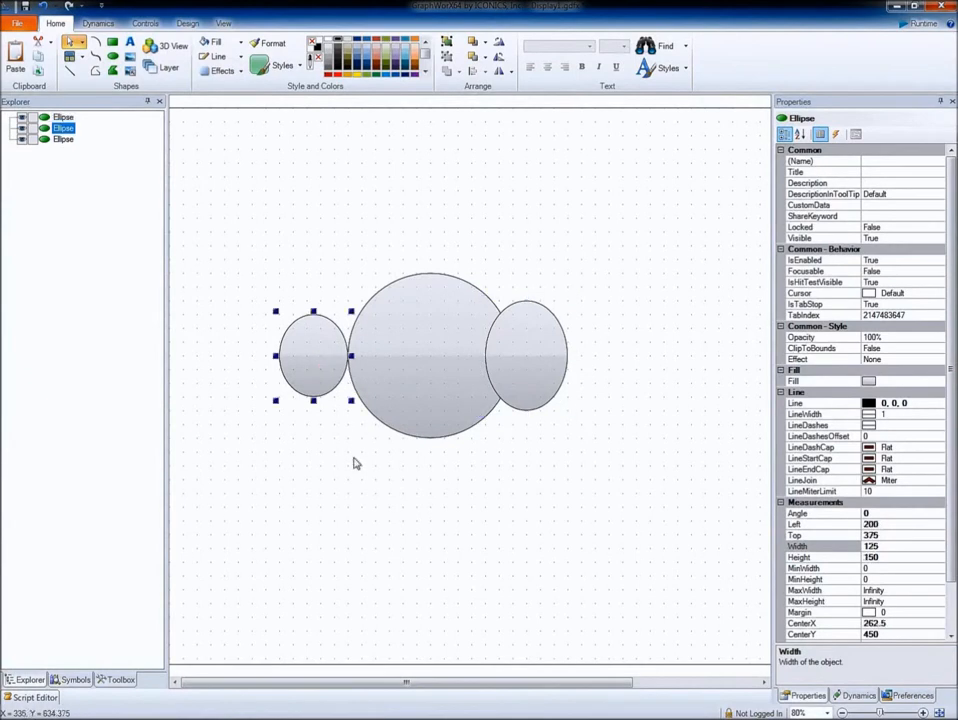
{"action": "key", "text": "Right"}
{"action": "key", "text": "Right"}
{"action": "key", "text": "Right"}
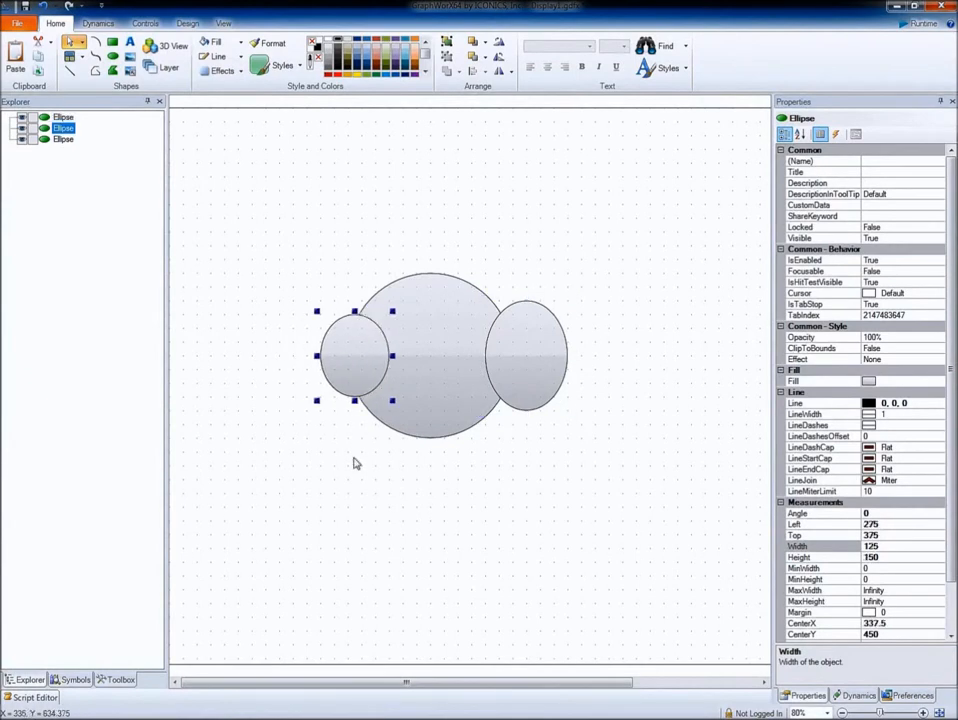
- Rename the left ellipse Small, the right ellipse Large and the central circle Core
{"action": "left_click", "coordinate": [65, 130]}
{"action": "left_click", "coordinate": [64, 130]}
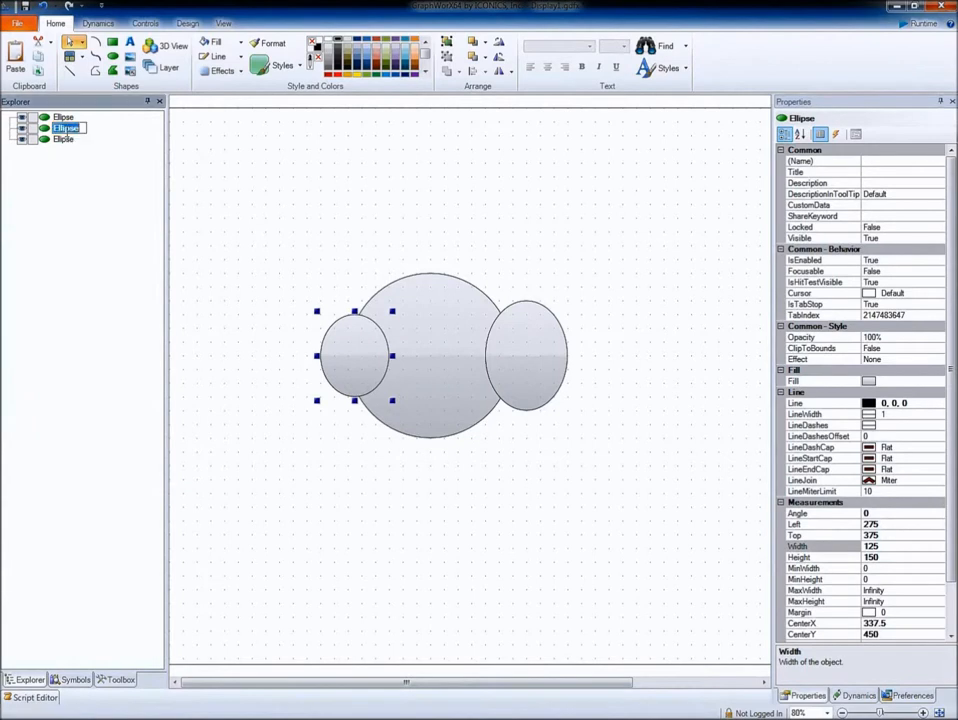
{"action": "type", "text": "Small"}
{"action": "left_click", "coordinate": [63, 117]}
{"action": "left_click", "coordinate": [68, 117]}
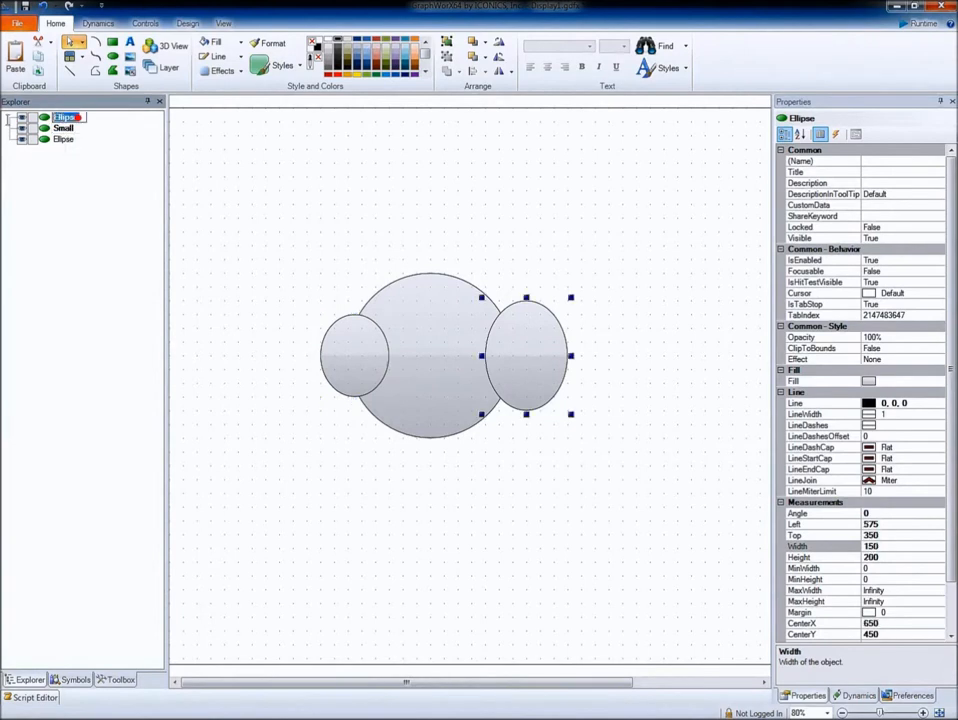
{"action": "type", "text": "Large"}
{"action": "key", "text": "Return"}
{"action": "left_click", "coordinate": [64, 139]}
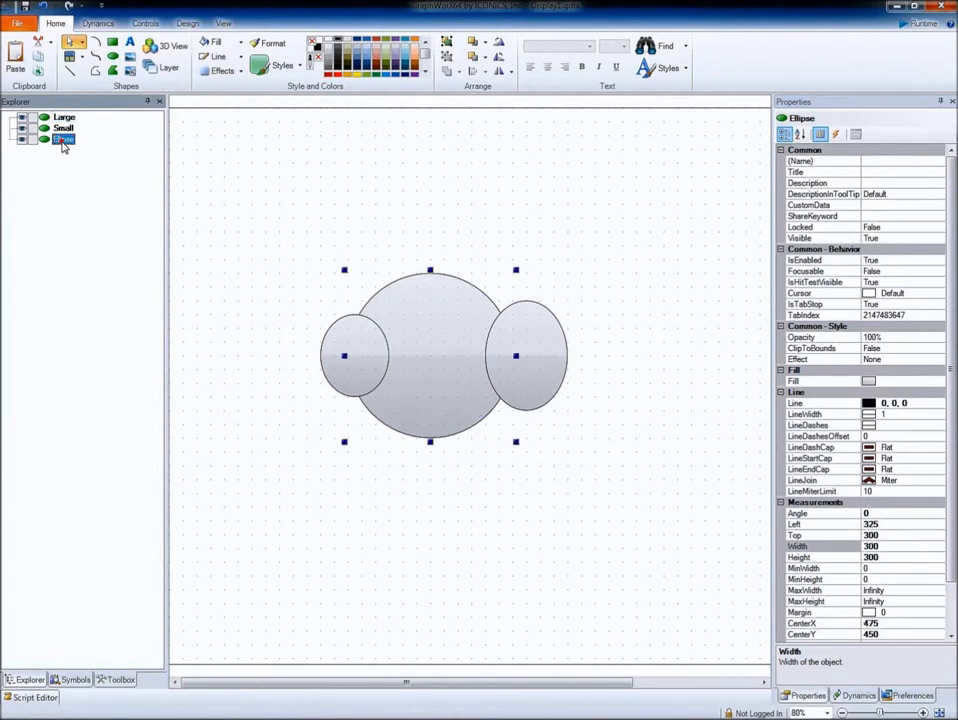
{"action": "left_click", "coordinate": [66, 140]}
{"action": "type", "text": "Core"}
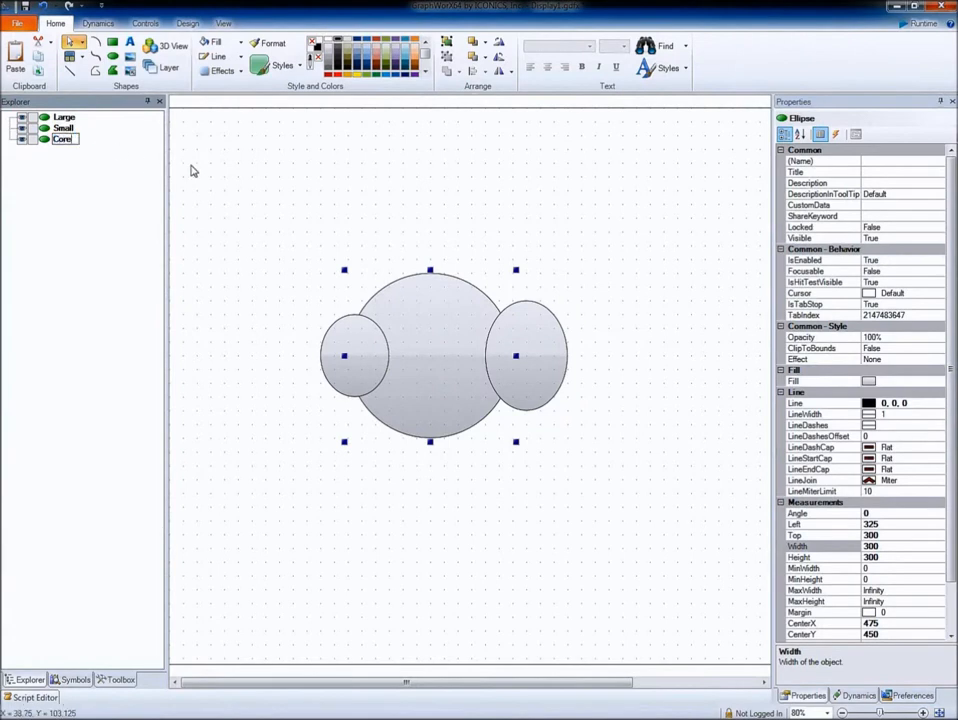
{"action": "left_click", "coordinate": [190, 170]}
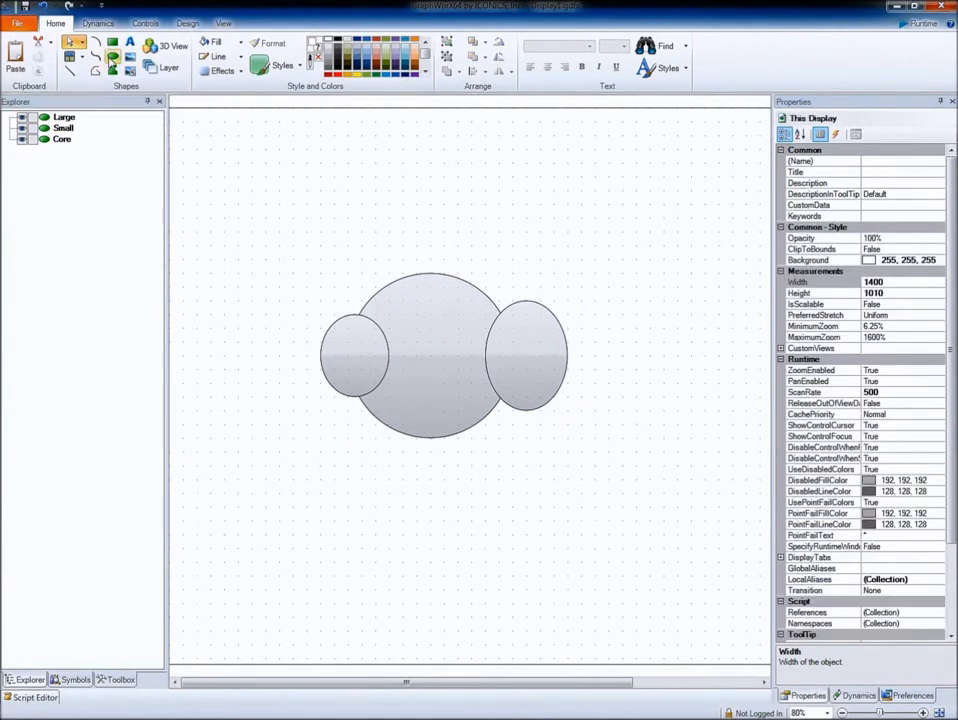
- Draw a circle about 500 in diameter over the existing shapes and name it Circle
{"action": "left_click", "coordinate": [112, 57]}
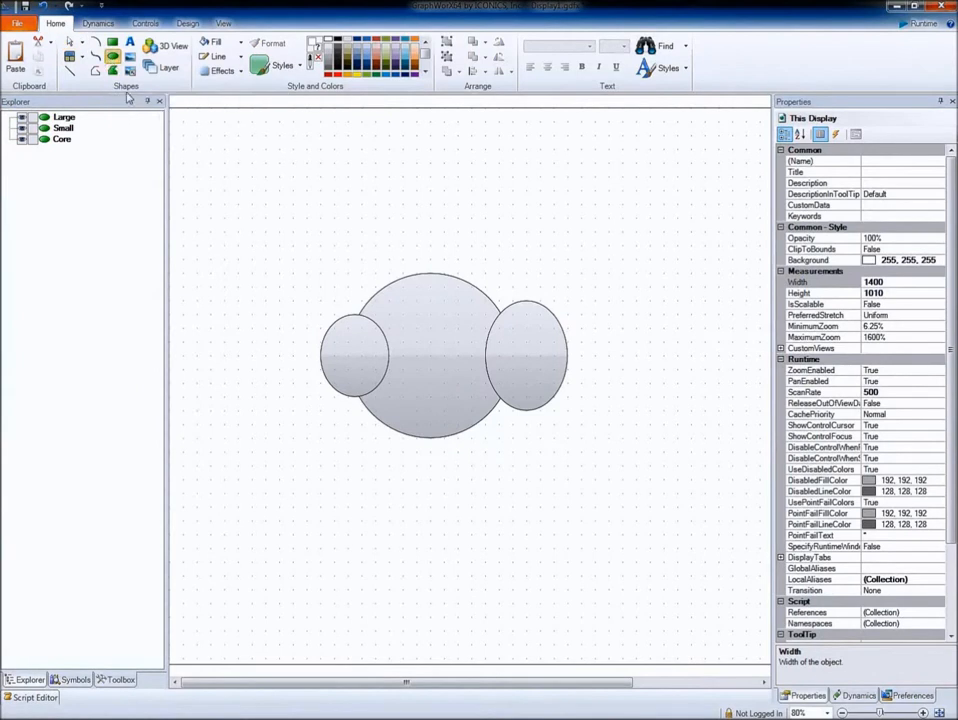
{"action": "mouse_move", "coordinate": [280, 232]}
{"action": "left_mouse_down"}
{"action": "mouse_move", "coordinate": [513, 385]}
{"action": "mouse_move", "coordinate": [568, 374]}
{"action": "mouse_move", "coordinate": [555, 368]}
{"action": "left_mouse_up"}
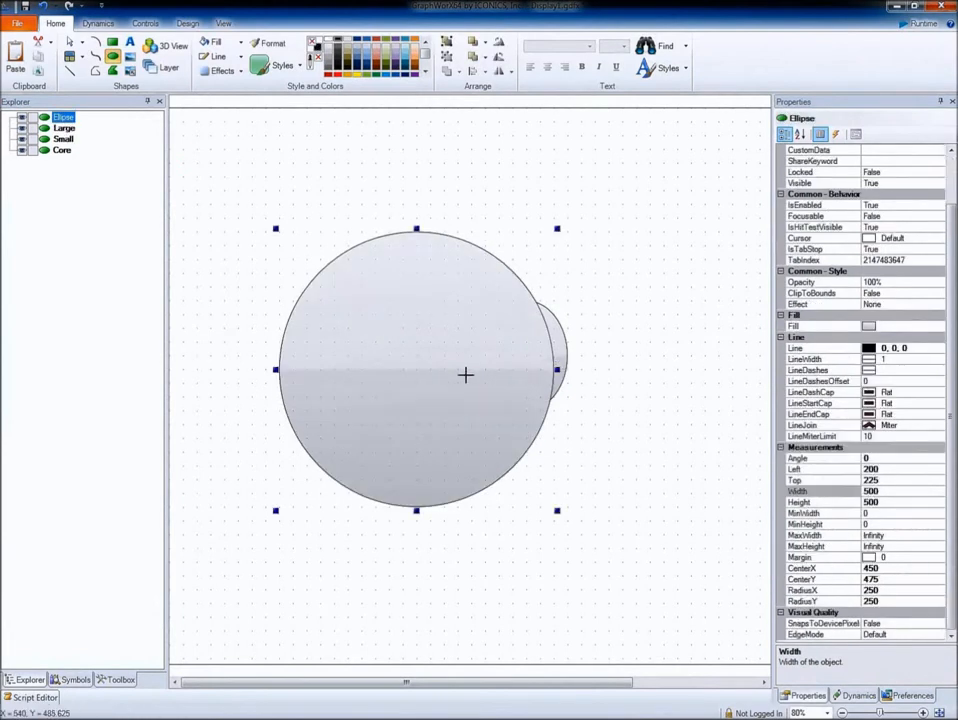
{"action": "left_click", "coordinate": [72, 122]}
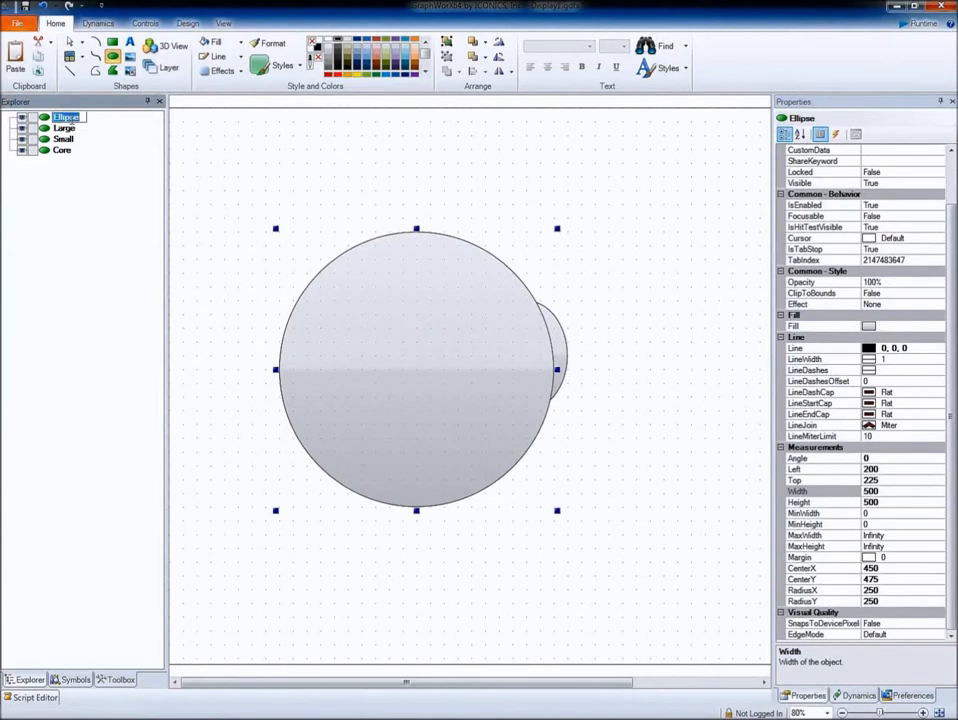
{"action": "type", "text": "Circle"}
{"action": "key", "text": "Return"}
- Nudge Circle one grid step up and one right, and move it behind the other shapes in the object order
{"action": "right_click", "coordinate": [263, 282]}
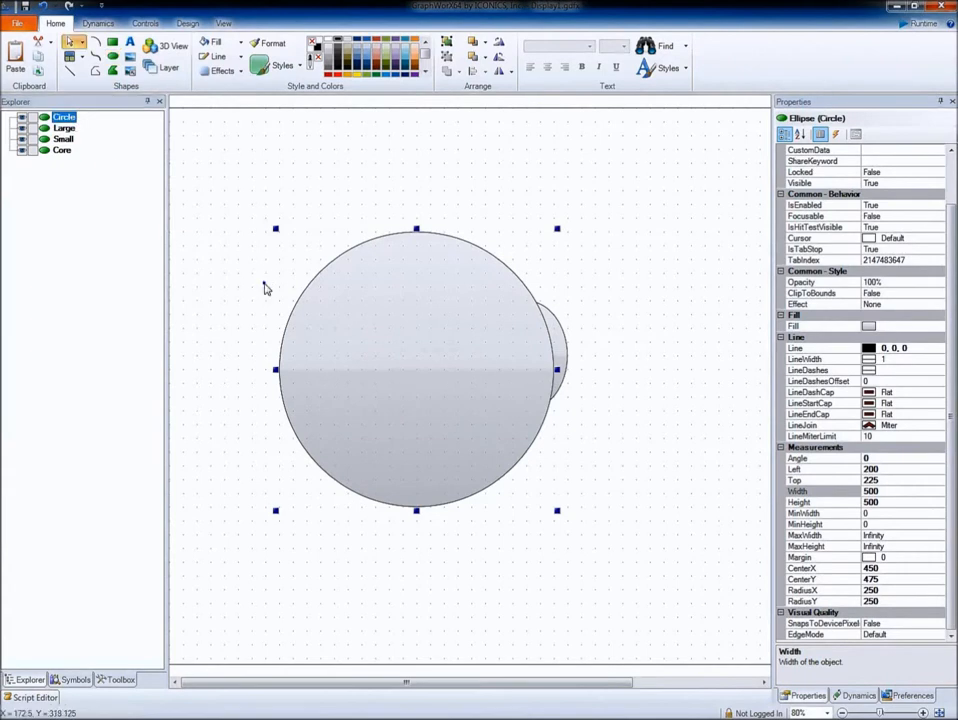
{"action": "key", "text": "Up"}
{"action": "key", "text": "Right"}
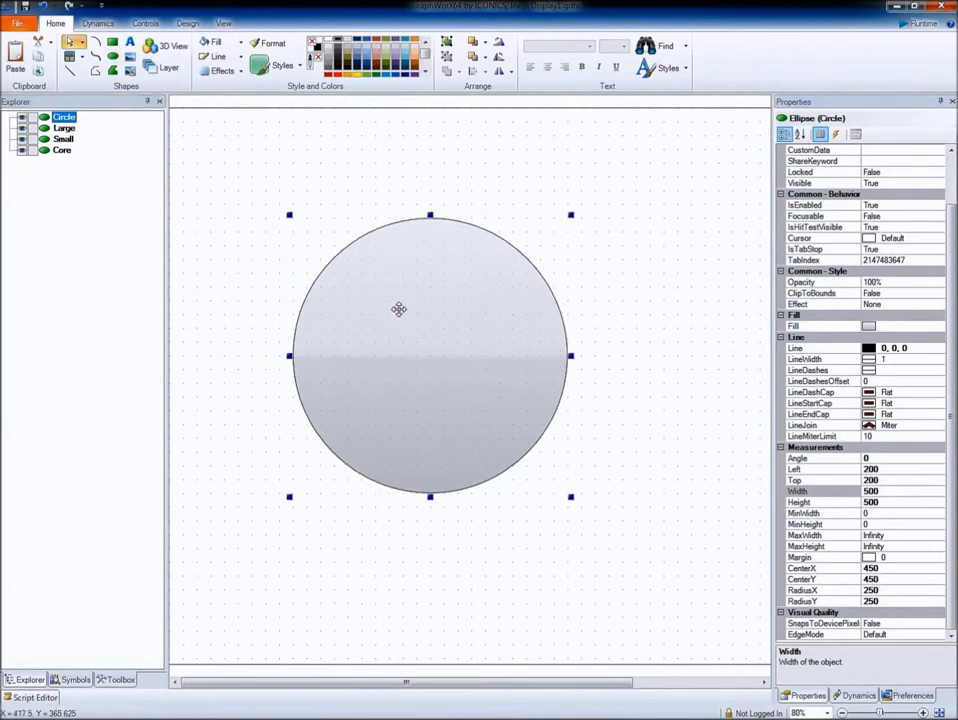
{"action": "left_click_drag", "start_coordinate": [62, 121], "coordinate": [66, 158]}
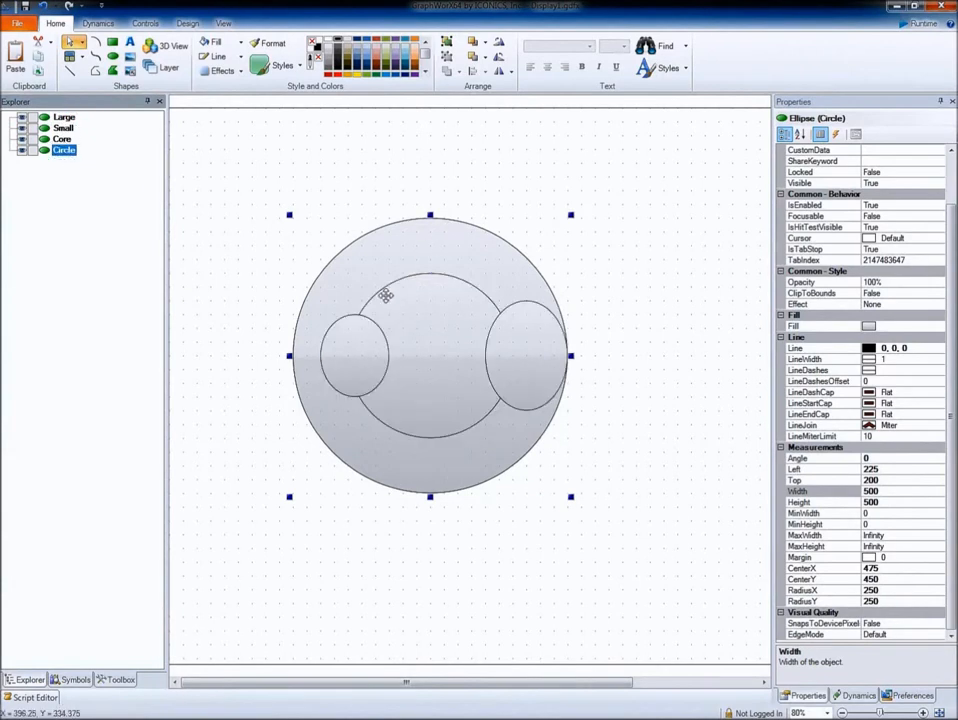
- Group Large, Small and Circle, leaving Core outside the group
{"action": "left_click", "coordinate": [64, 118], "text": "ctrl"}
{"action": "left_click", "coordinate": [64, 128], "text": "ctrl"}
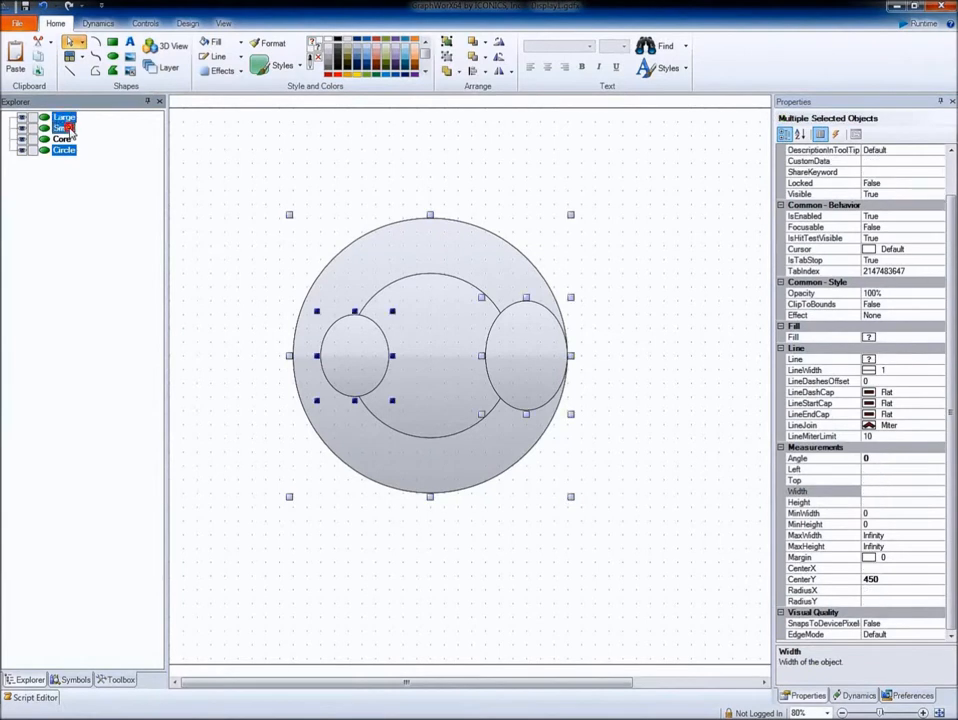
{"action": "left_click", "coordinate": [447, 44]}
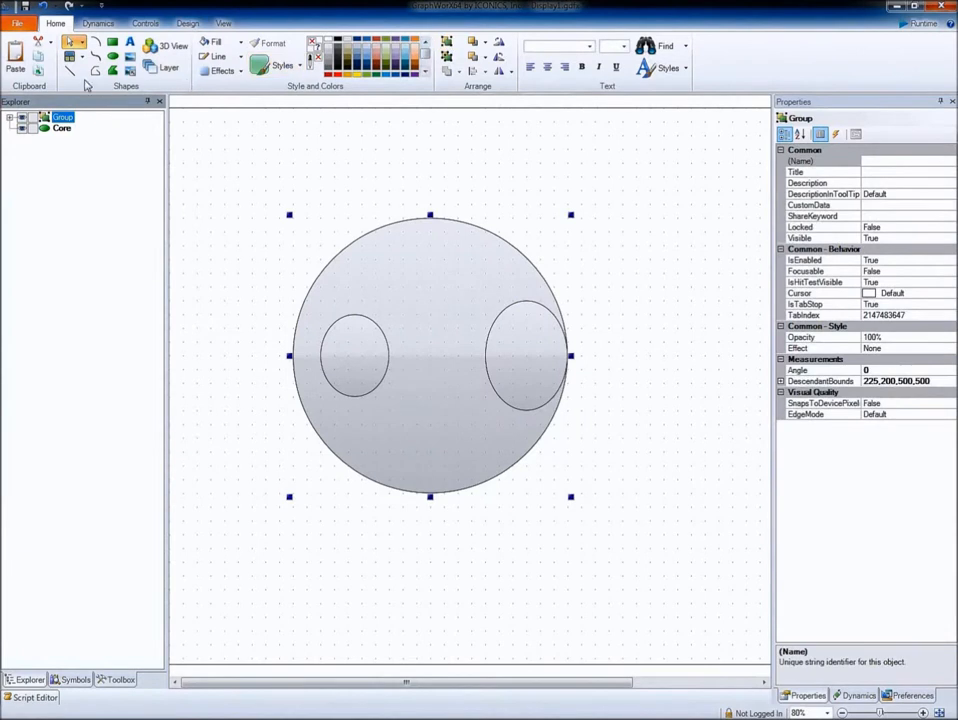
- Duplicate the group and set the copy's angle to 120
{"action": "left_click", "coordinate": [40, 73]}
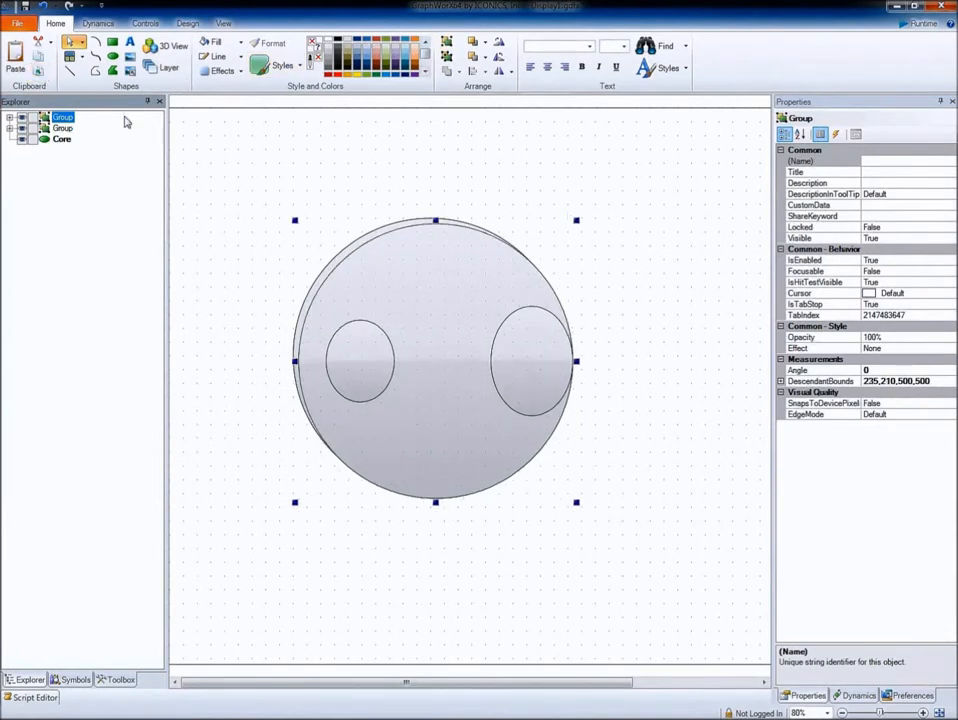
{"action": "left_click", "coordinate": [878, 371]}
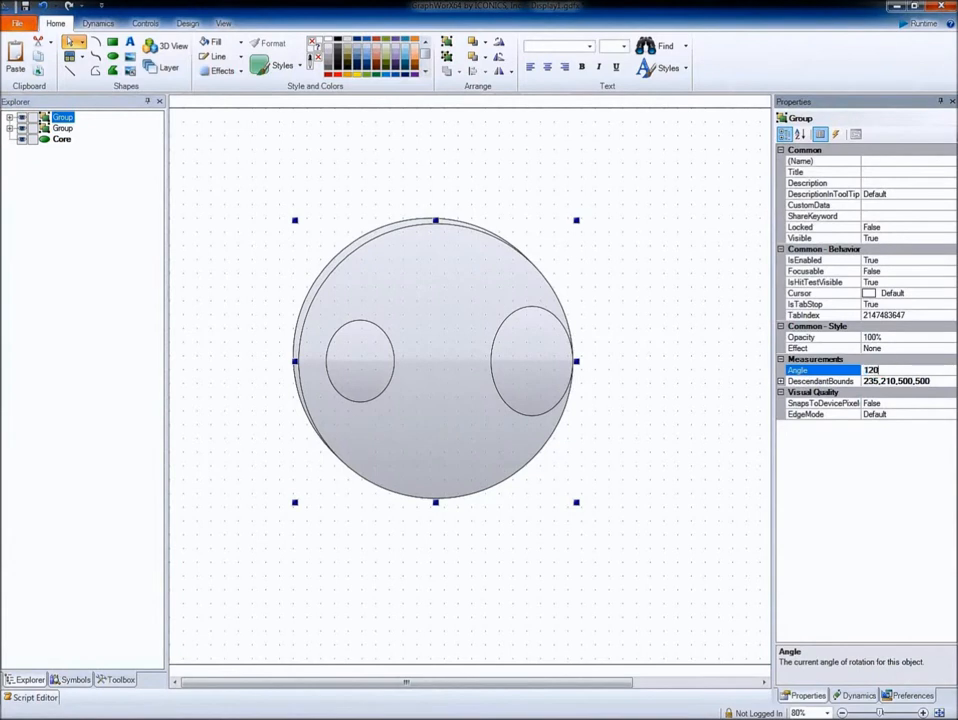
- Duplicate the unrotated group again and set the new copy's angle to 240
{"action": "left_click", "coordinate": [305, 298]}
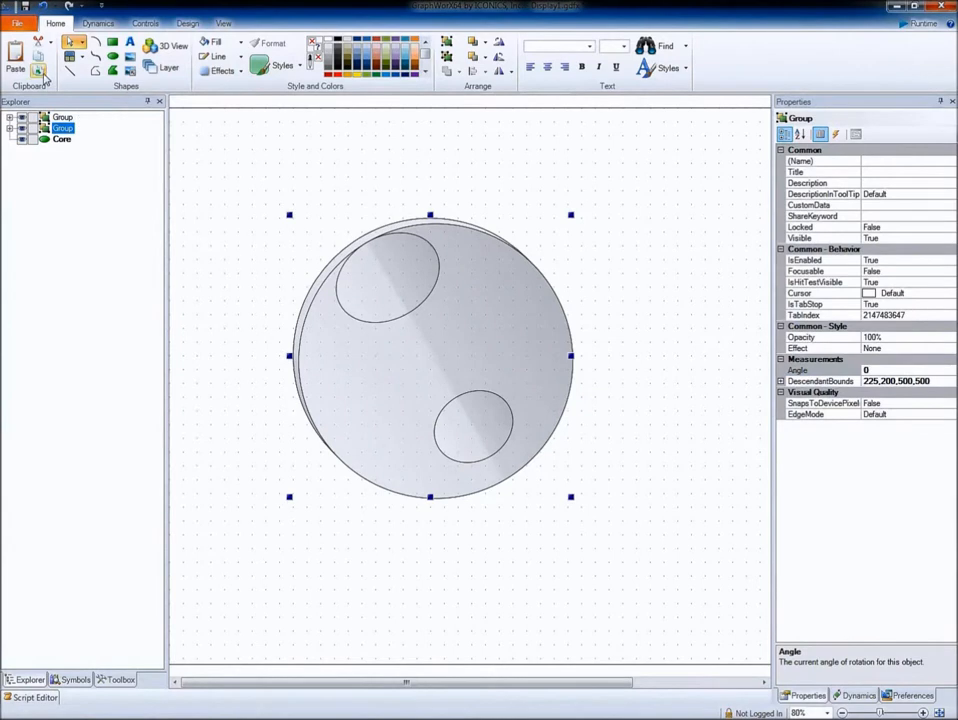
{"action": "left_click", "coordinate": [40, 73]}
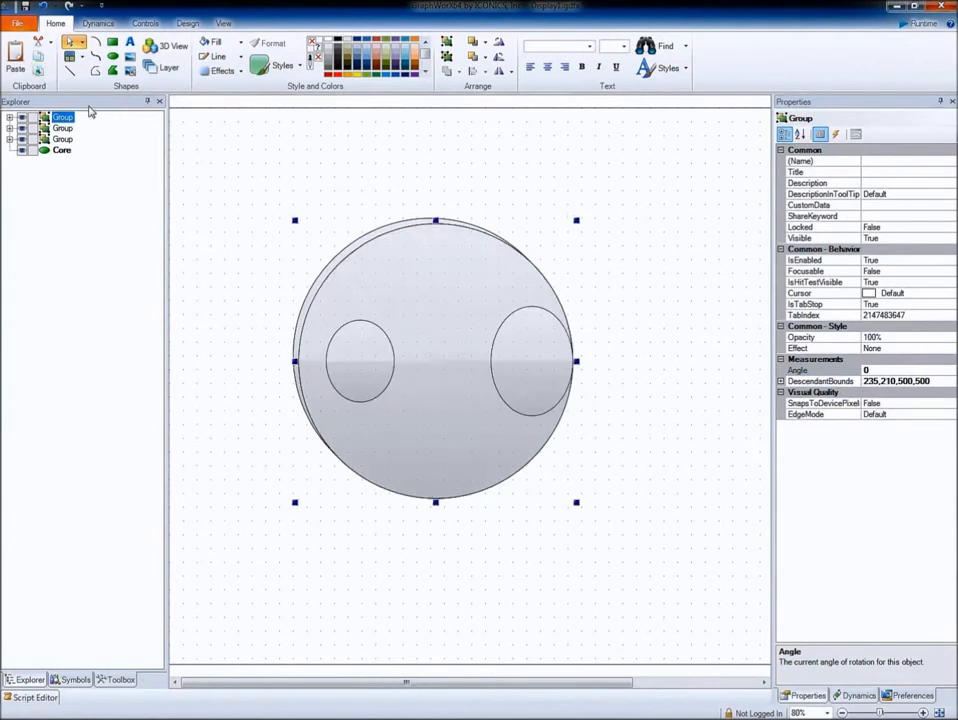
{"action": "left_click", "coordinate": [868, 370]}
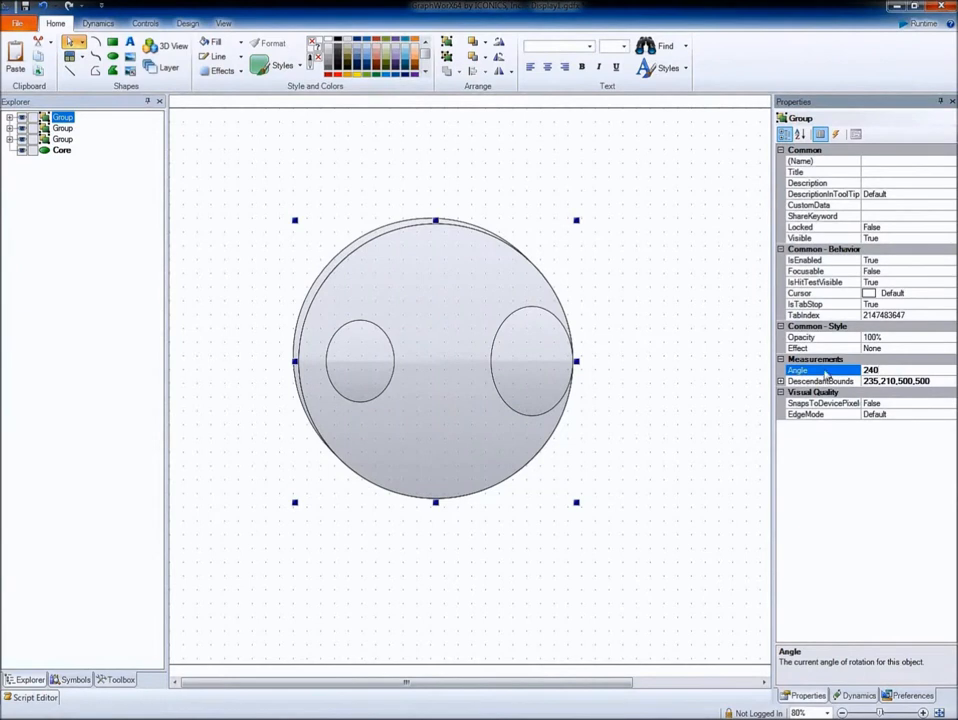
{"action": "type", "text": "240"}
{"action": "key", "text": "Return"}
- Select all three groups and Core, and align them by middle and center
{"action": "left_click", "coordinate": [695, 353]}
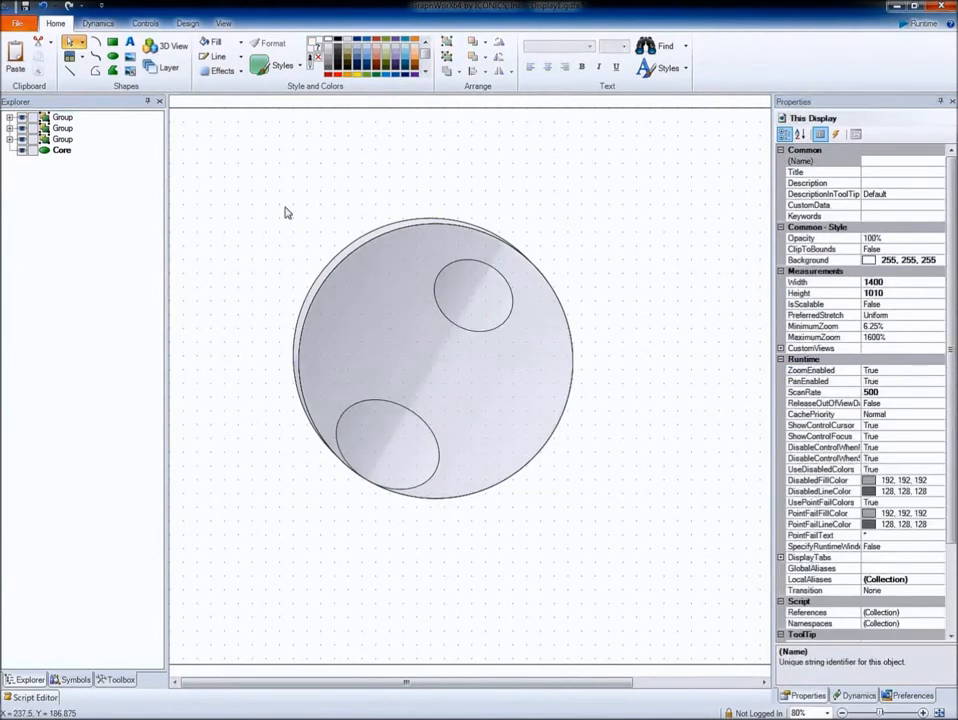
{"action": "mouse_move", "coordinate": [234, 170]}
{"action": "left_mouse_down"}
{"action": "mouse_move", "coordinate": [605, 494]}
{"action": "mouse_move", "coordinate": [632, 560]}
{"action": "left_mouse_up"}
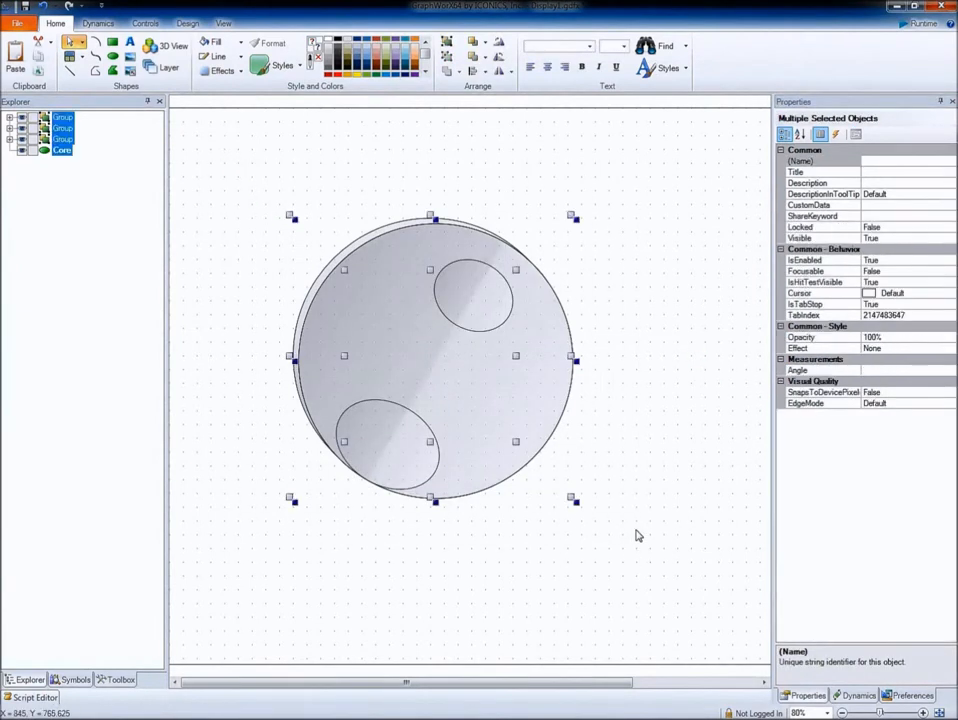
{"action": "left_click", "coordinate": [482, 72]}
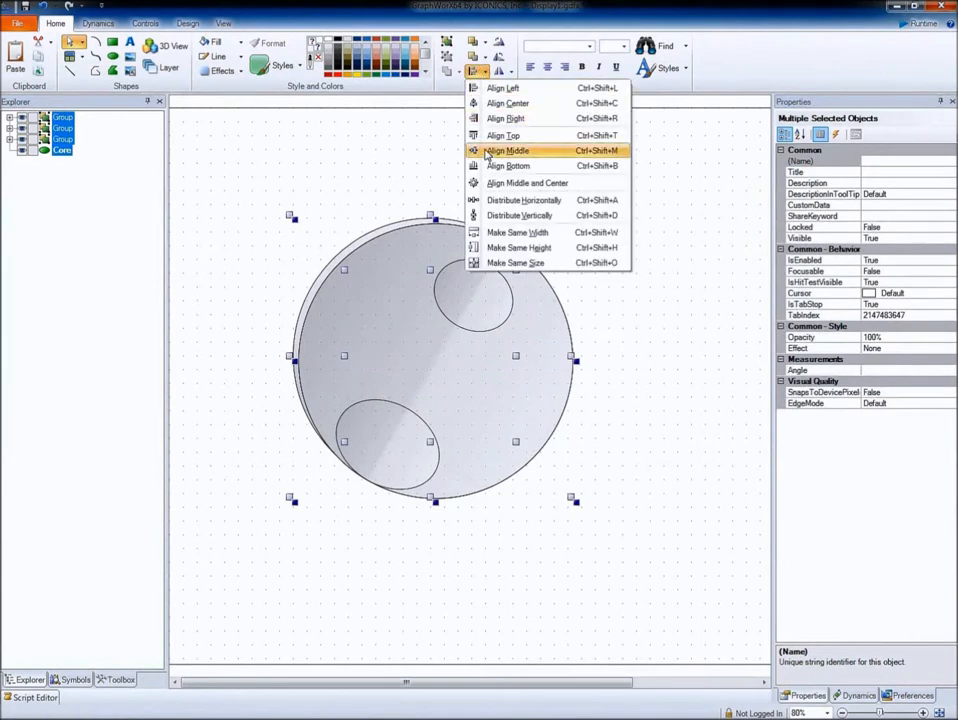
{"action": "left_click", "coordinate": [497, 184]}
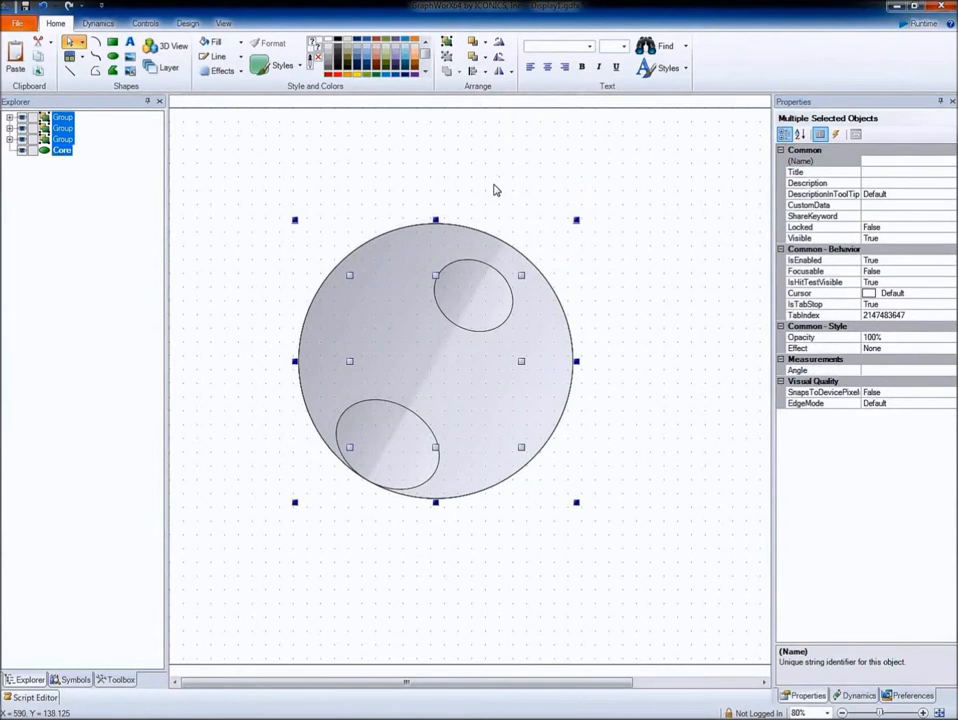
- Ungroup all three groups so their ellipses and circles become individual objects
{"action": "left_click", "coordinate": [68, 119]}
{"action": "right_click", "coordinate": [71, 121]}
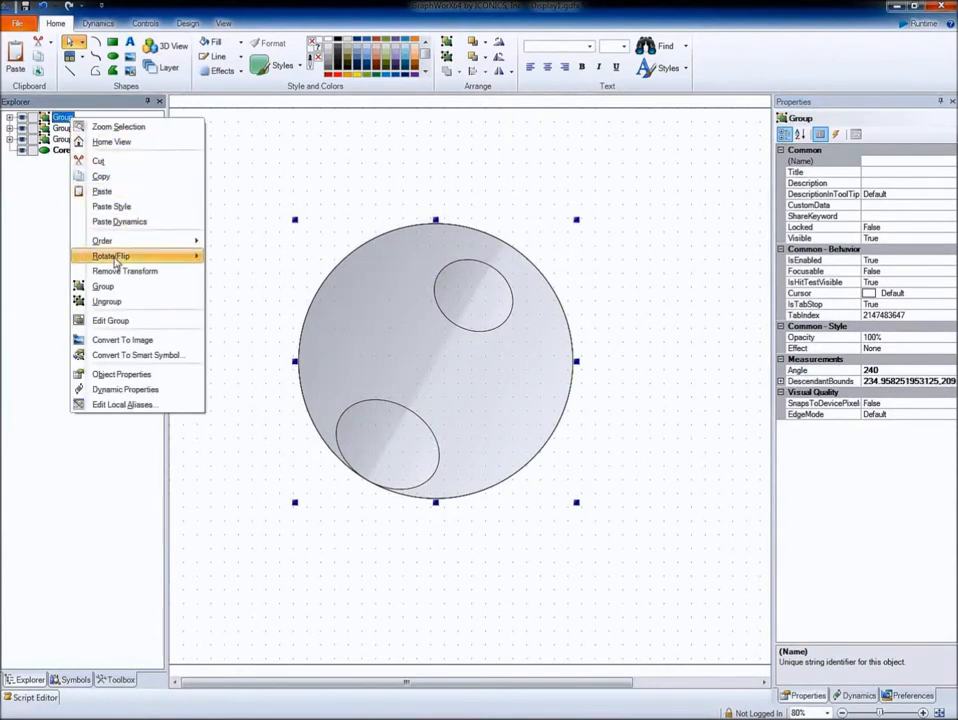
{"action": "left_click", "coordinate": [112, 302]}
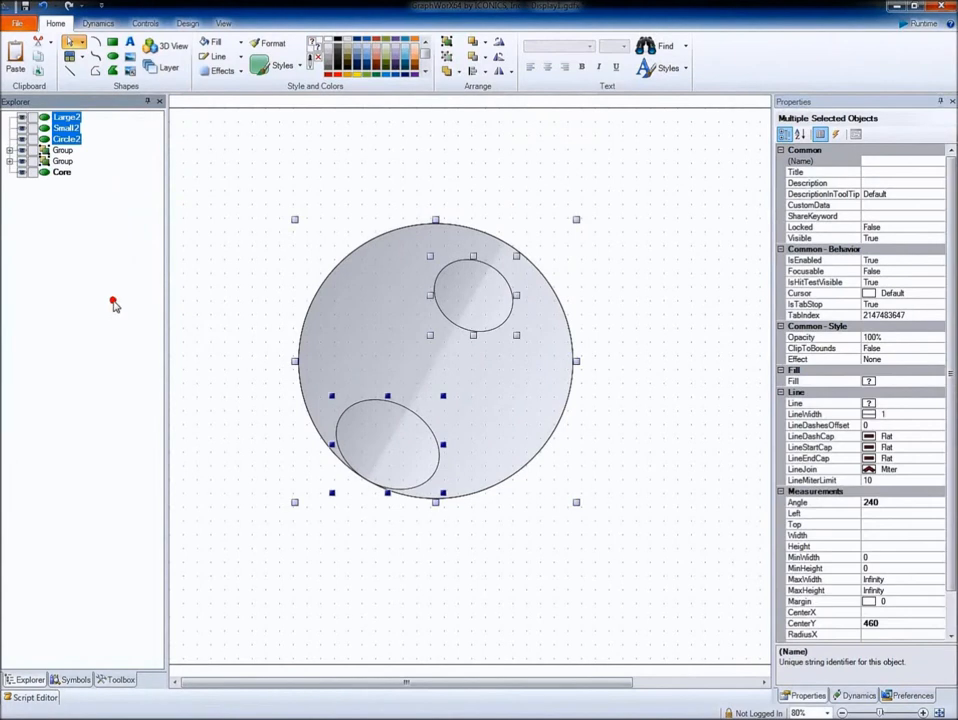
{"action": "left_click", "coordinate": [62, 151]}
{"action": "right_click", "coordinate": [62, 155]}
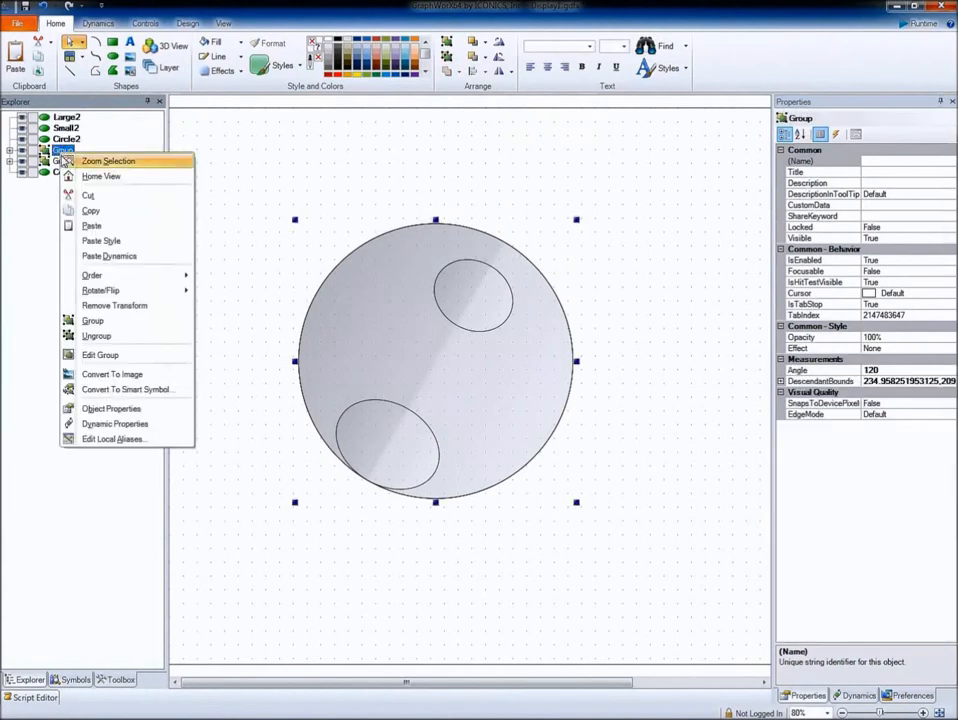
{"action": "left_click", "coordinate": [96, 334]}
{"action": "right_click", "coordinate": [62, 185]}
{"action": "left_click", "coordinate": [106, 349]}
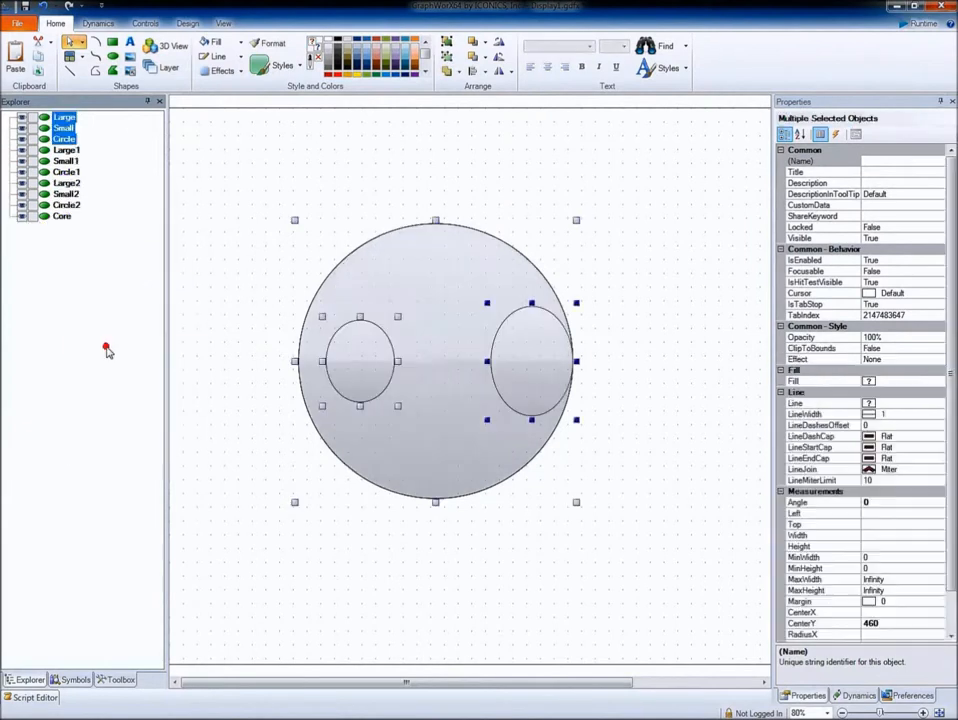
- Combine Small, Small1, Small2 and Core into one path with Union
{"action": "left_click", "coordinate": [66, 194]}
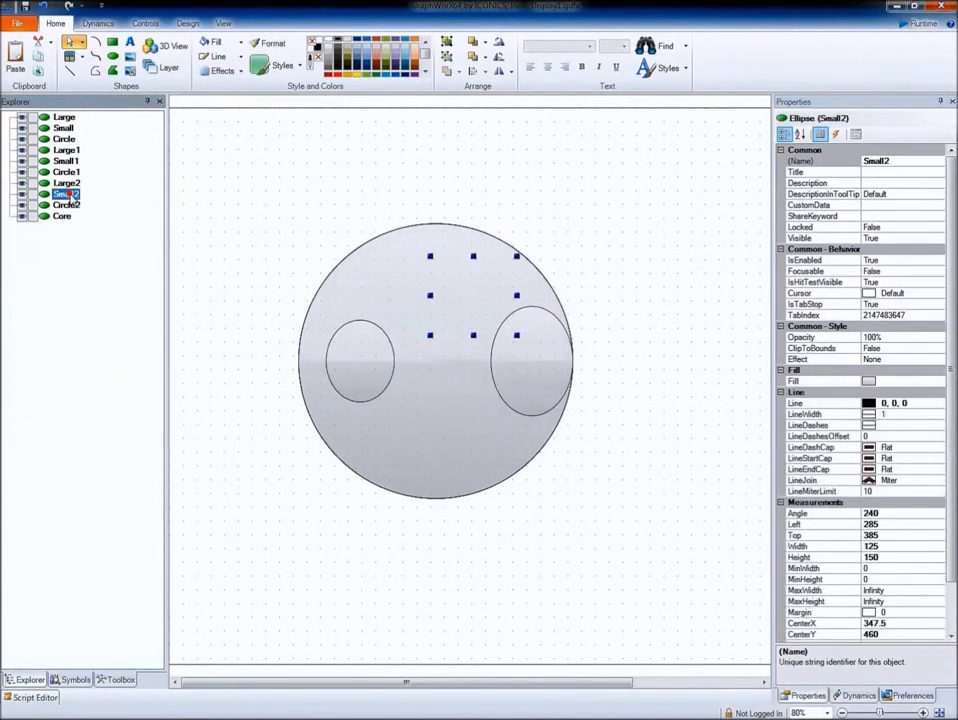
{"action": "left_click", "coordinate": [66, 161], "text": "ctrl"}
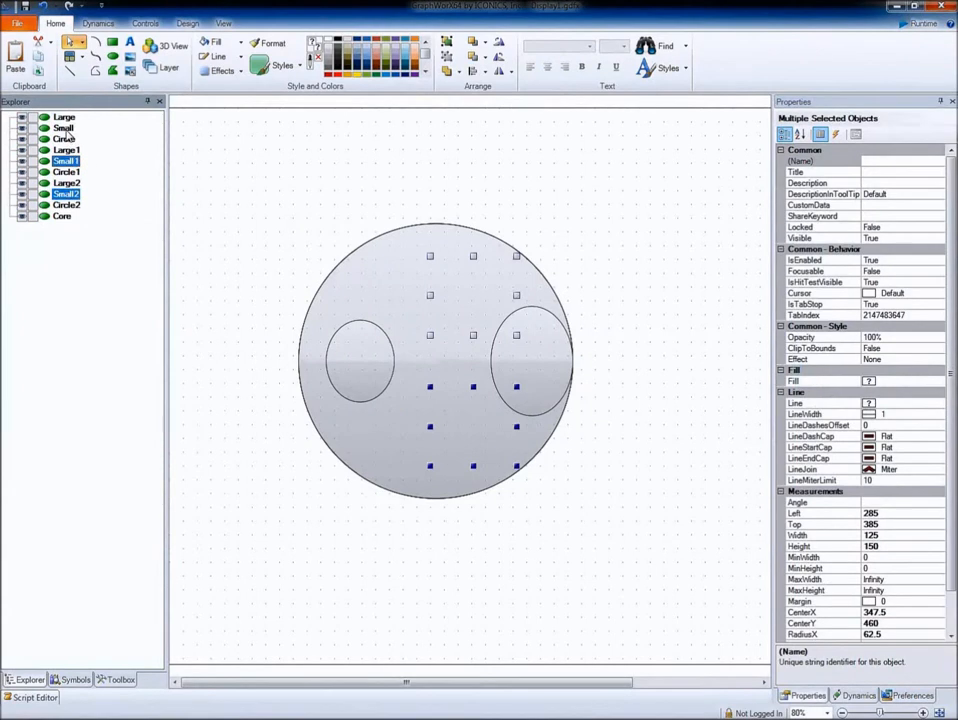
{"action": "left_click", "coordinate": [63, 128], "text": "ctrl"}
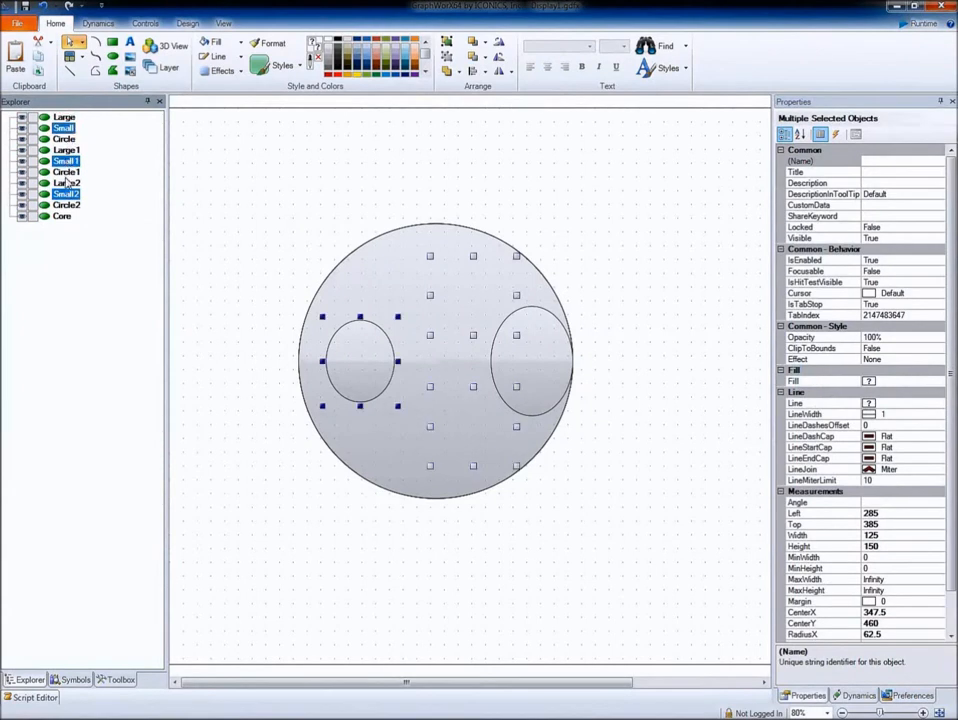
{"action": "left_click", "coordinate": [61, 217], "text": "ctrl"}
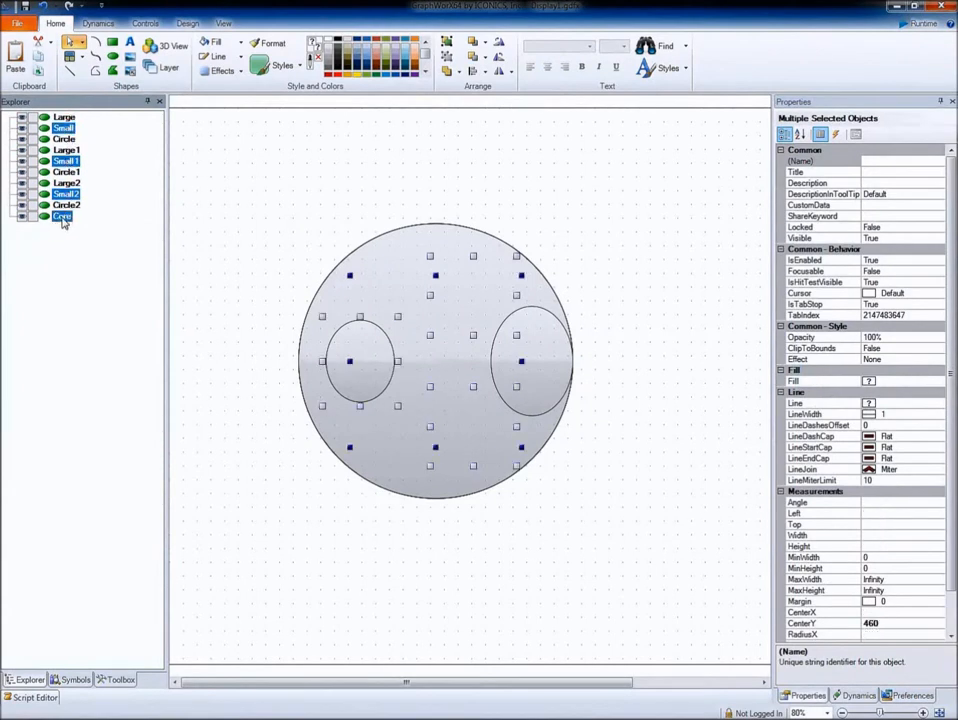
{"action": "left_click", "coordinate": [459, 73]}
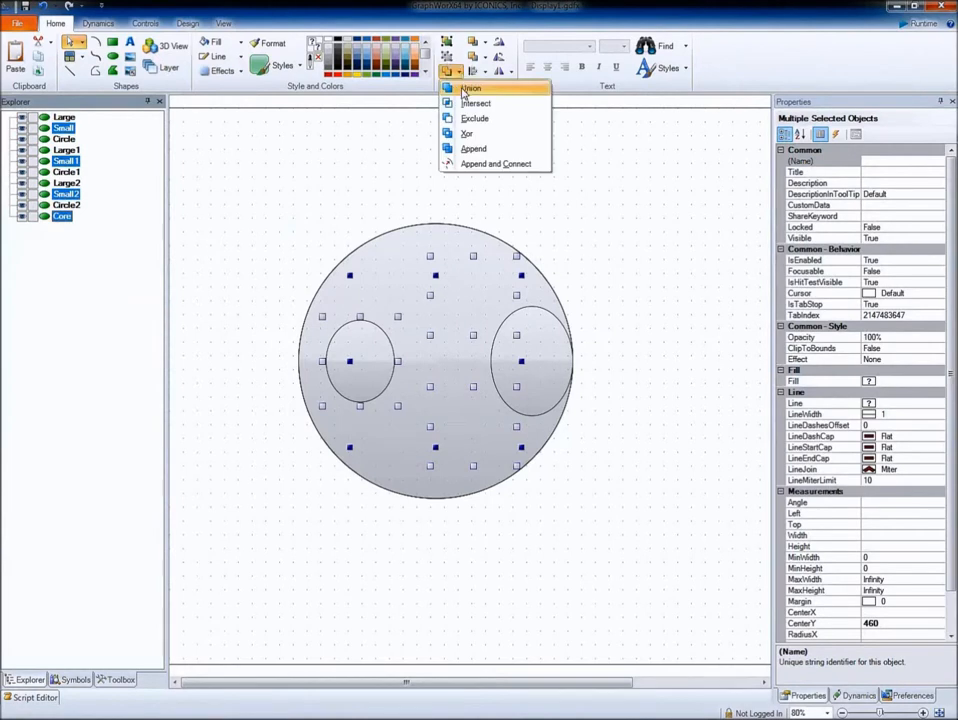
{"action": "left_click", "coordinate": [467, 89]}
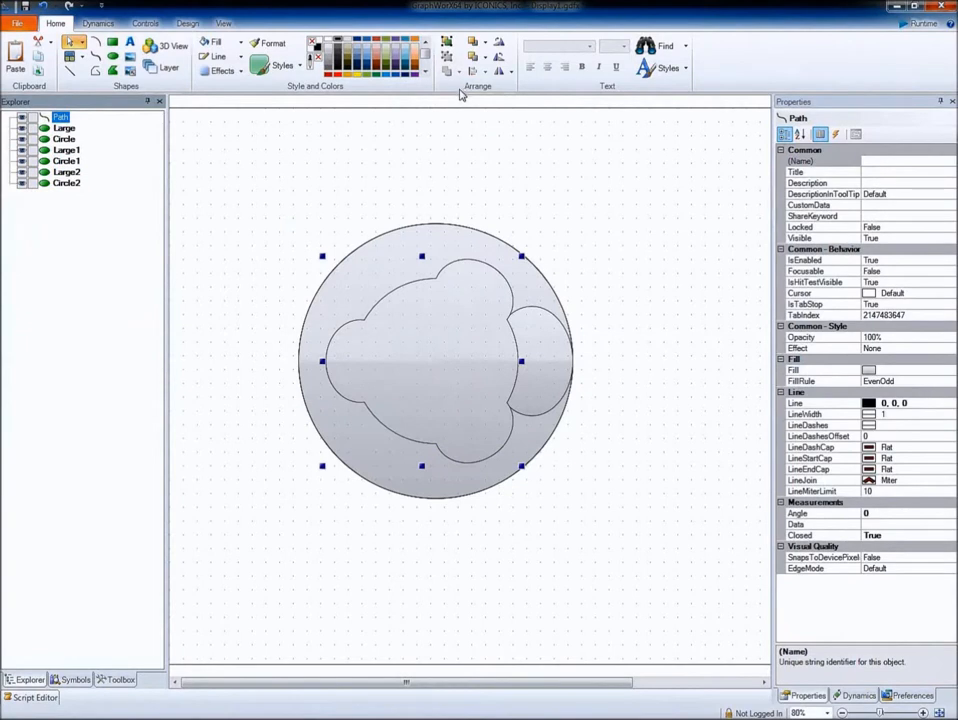
- Subtract Large, Large1 and Large2 from the combined path with Exclude
{"action": "left_click", "coordinate": [66, 150], "text": "ctrl"}
{"action": "left_click", "coordinate": [71, 152], "text": "ctrl"}
{"action": "left_click", "coordinate": [67, 173], "text": "ctrl"}
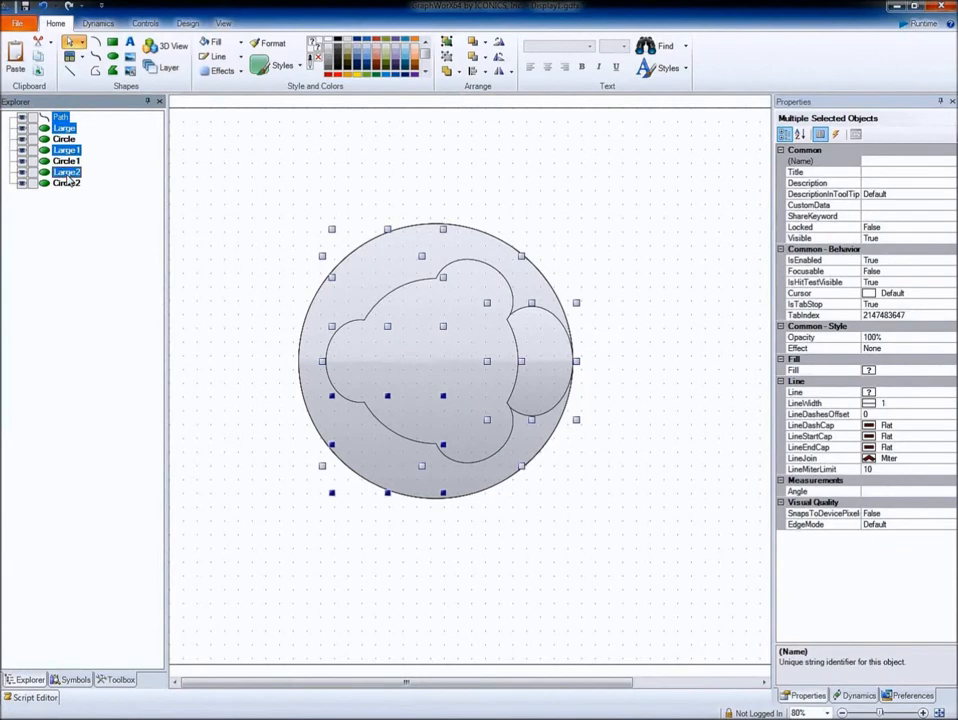
{"action": "left_click", "coordinate": [458, 73]}
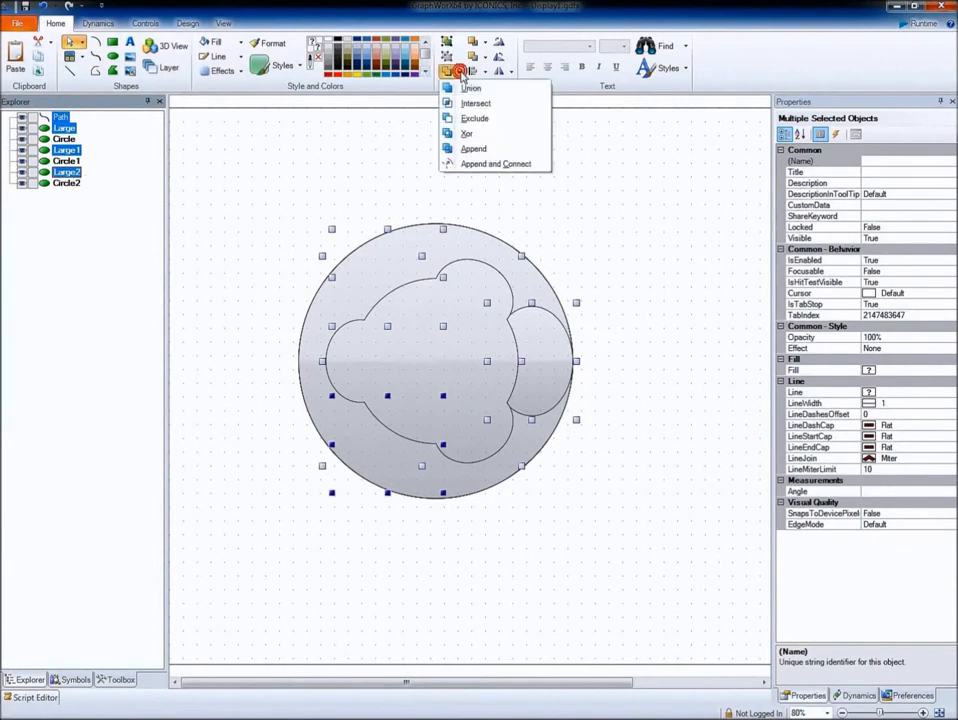
{"action": "left_click", "coordinate": [466, 120]}
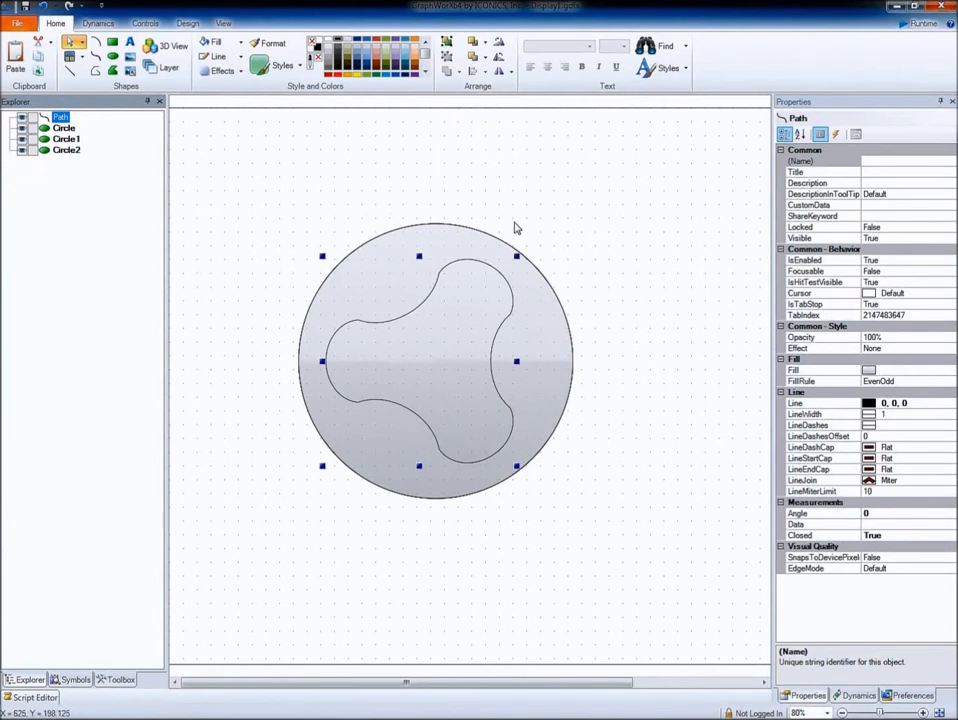
- Set the width and height of Circle to 400
{"action": "left_click", "coordinate": [553, 304]}
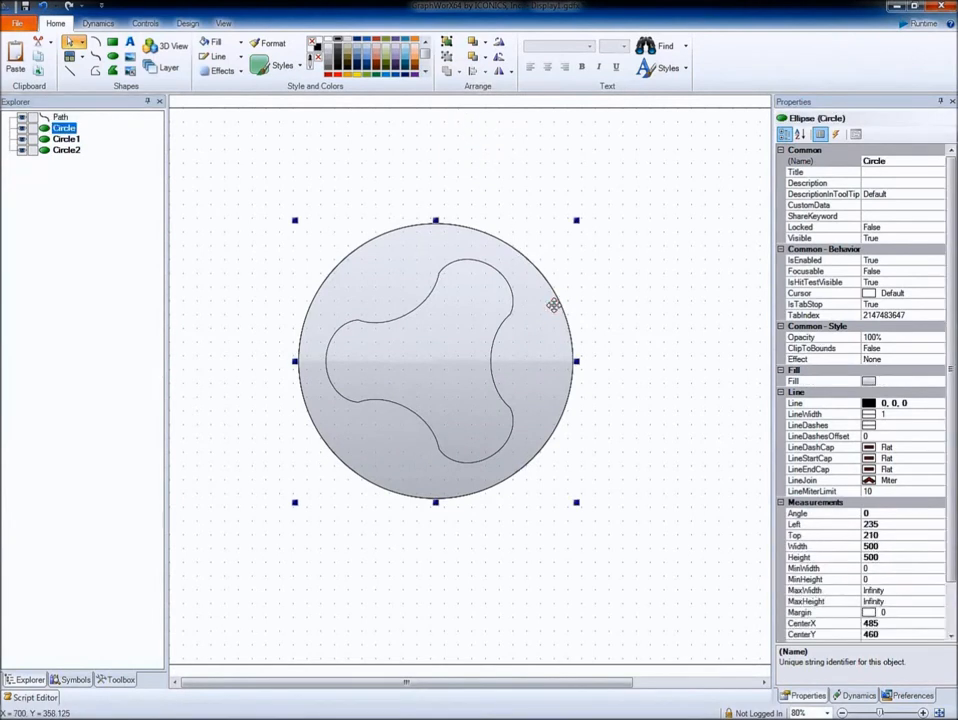
{"action": "left_click", "coordinate": [873, 546]}
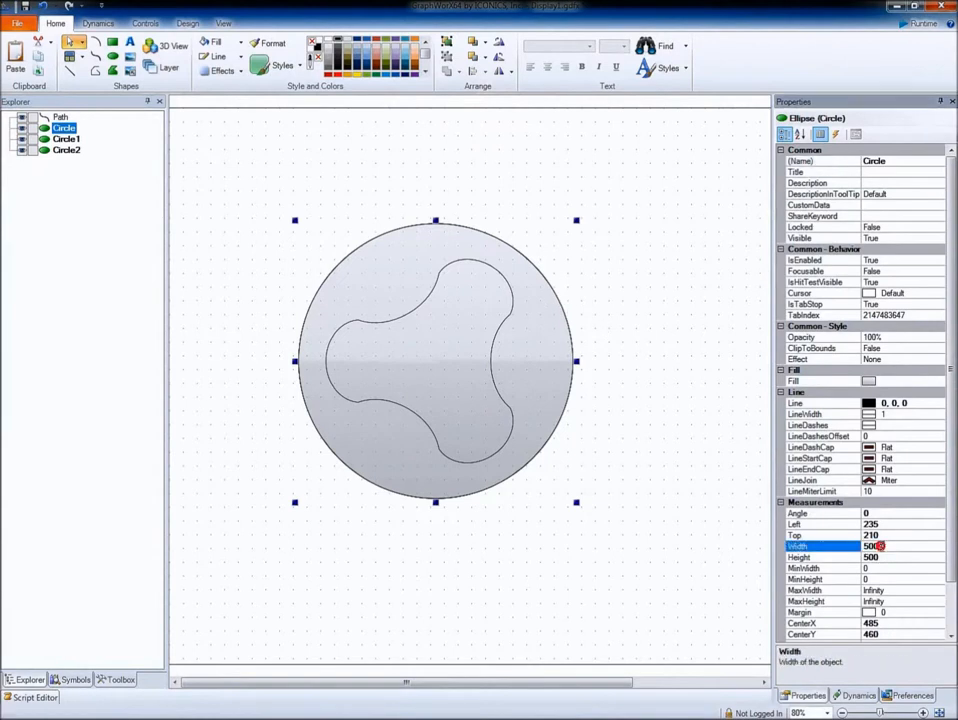
{"action": "type", "text": "400"}
{"action": "left_click", "coordinate": [891, 558]}
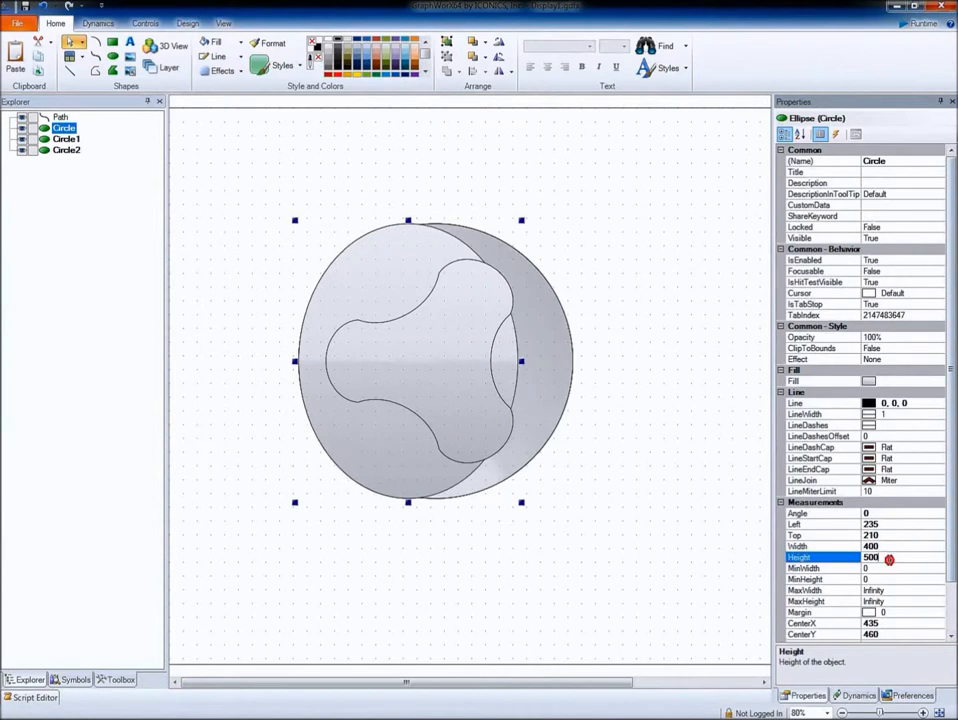
{"action": "type", "text": "400"}
{"action": "key", "text": "Return"}
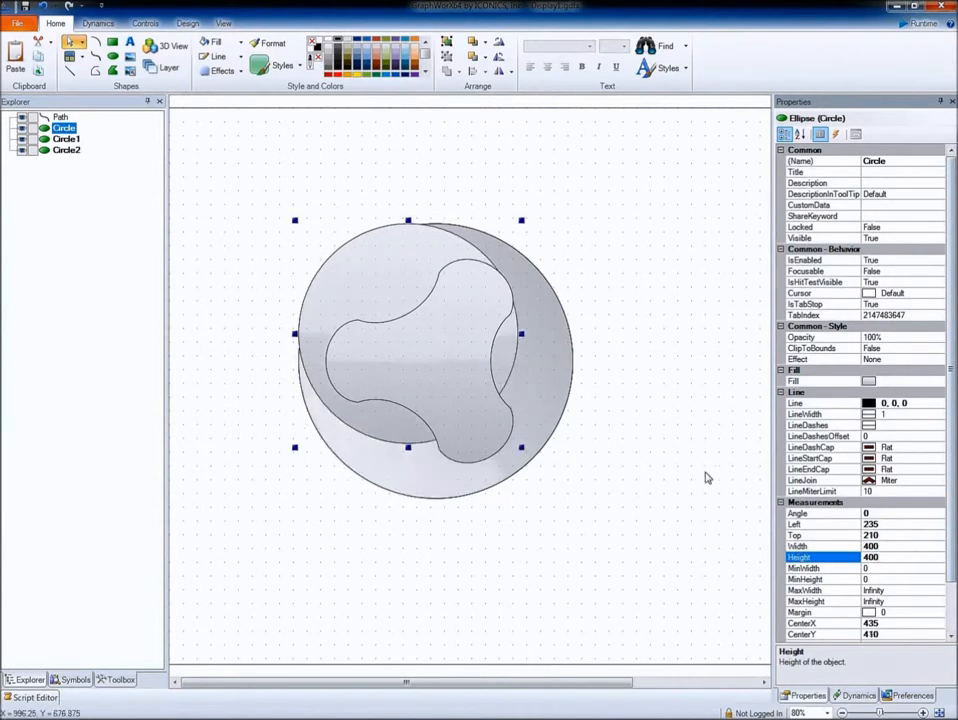
- Set the width and height of Circle1 to 200
{"action": "left_click", "coordinate": [552, 362]}
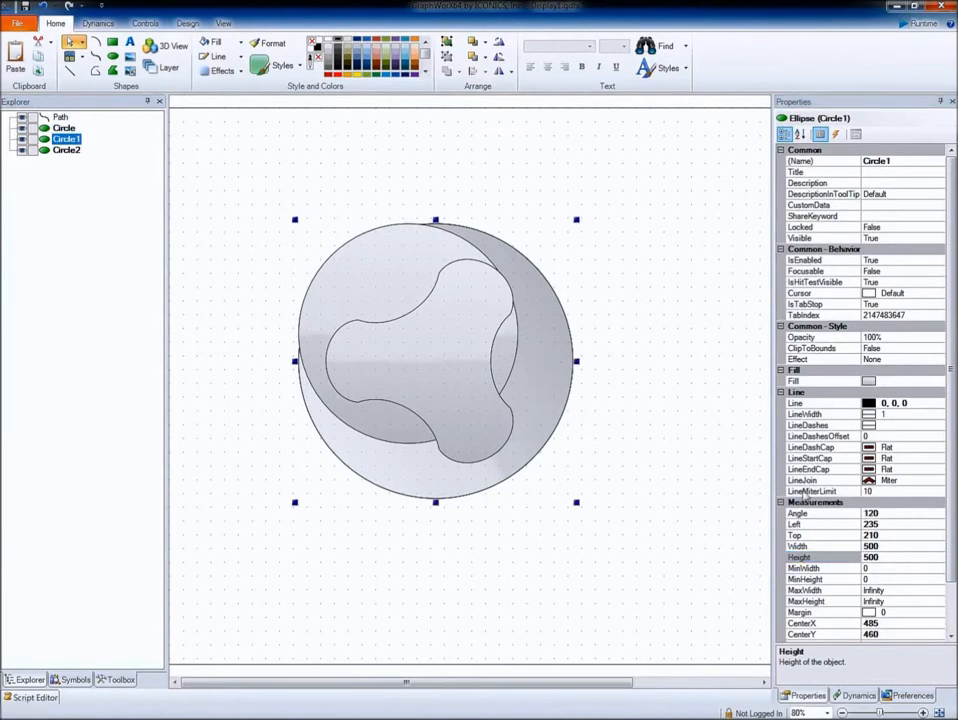
{"action": "left_click", "coordinate": [891, 547]}
{"action": "left_click", "coordinate": [889, 546]}
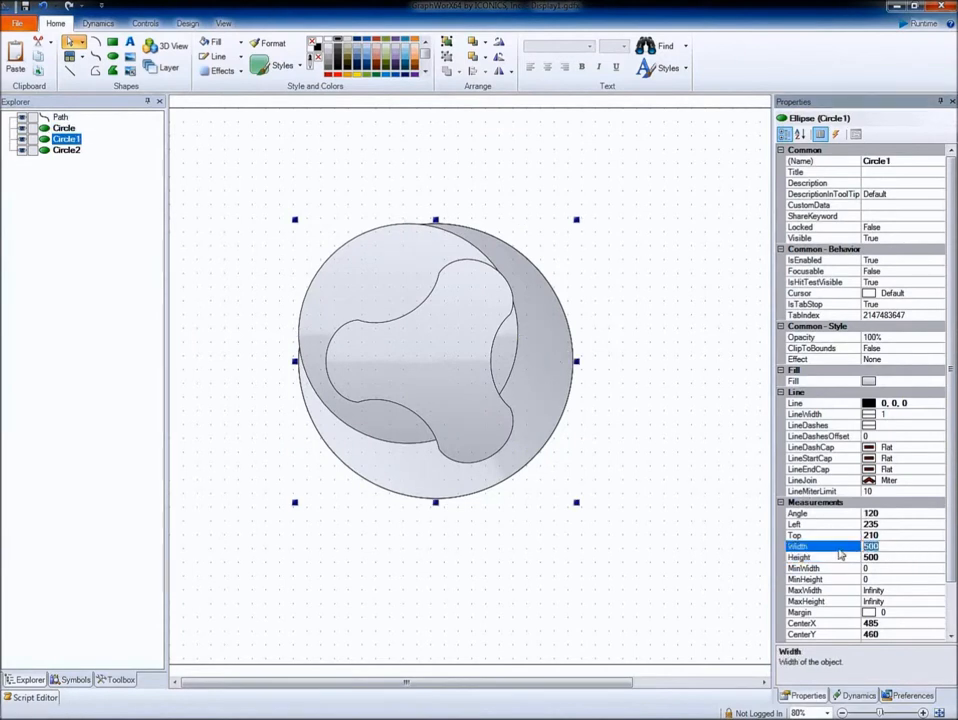
{"action": "type", "text": "200"}
{"action": "left_click", "coordinate": [902, 558]}
{"action": "left_click", "coordinate": [870, 558]}
{"action": "type", "text": "2"}
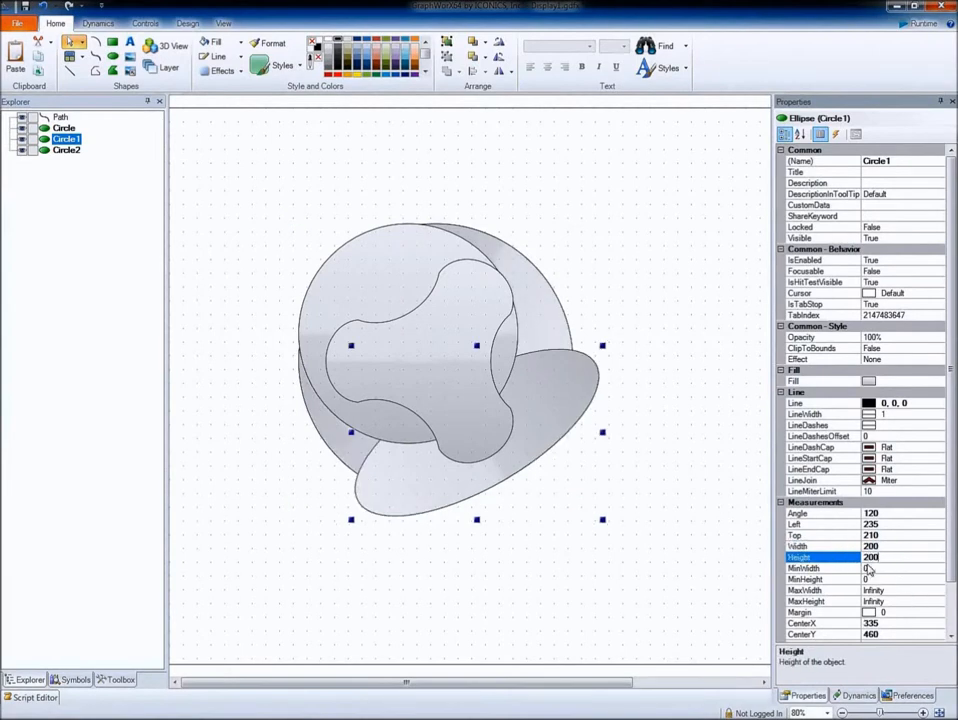
{"action": "left_click", "coordinate": [880, 568]}
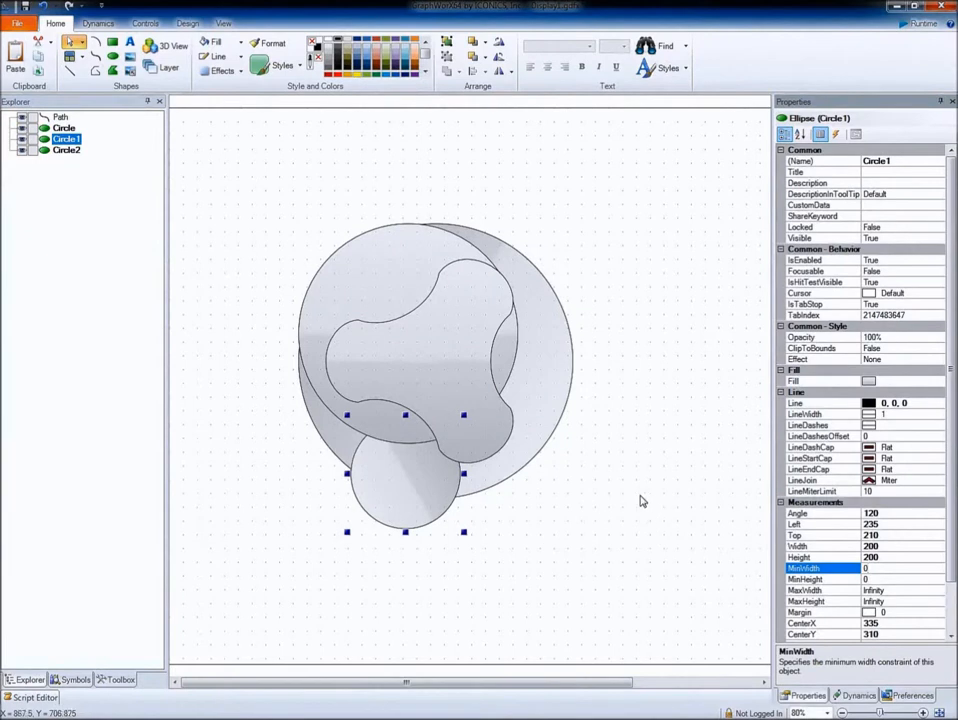
- Align Path and the three circles by middle and center, and shift them all slightly upward
{"action": "left_click_drag", "start_coordinate": [196, 146], "coordinate": [654, 573]}
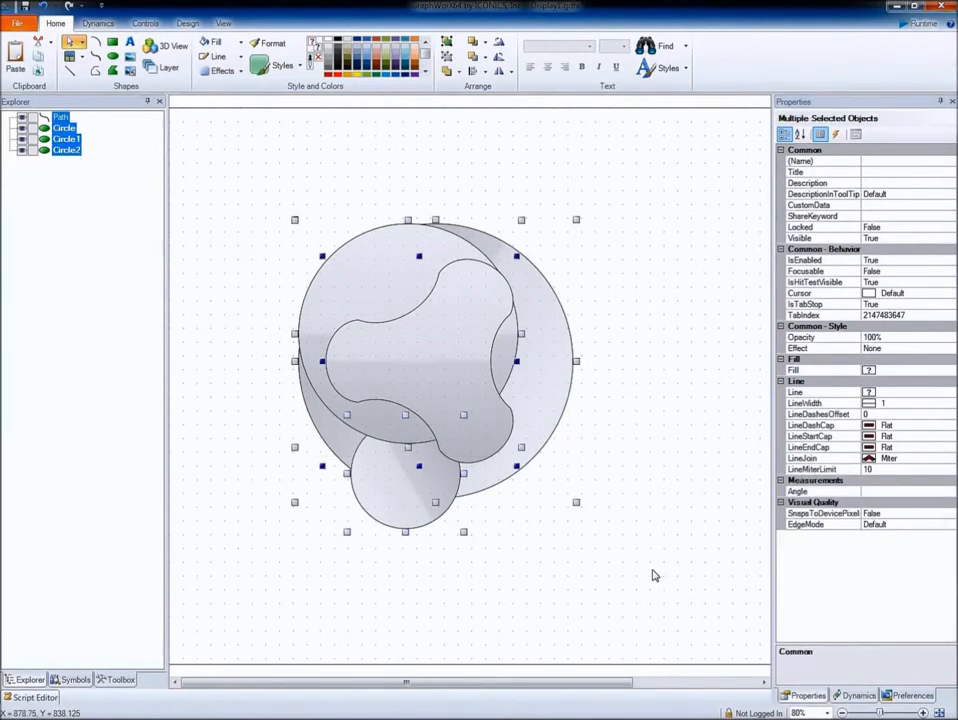
{"action": "left_click", "coordinate": [485, 74]}
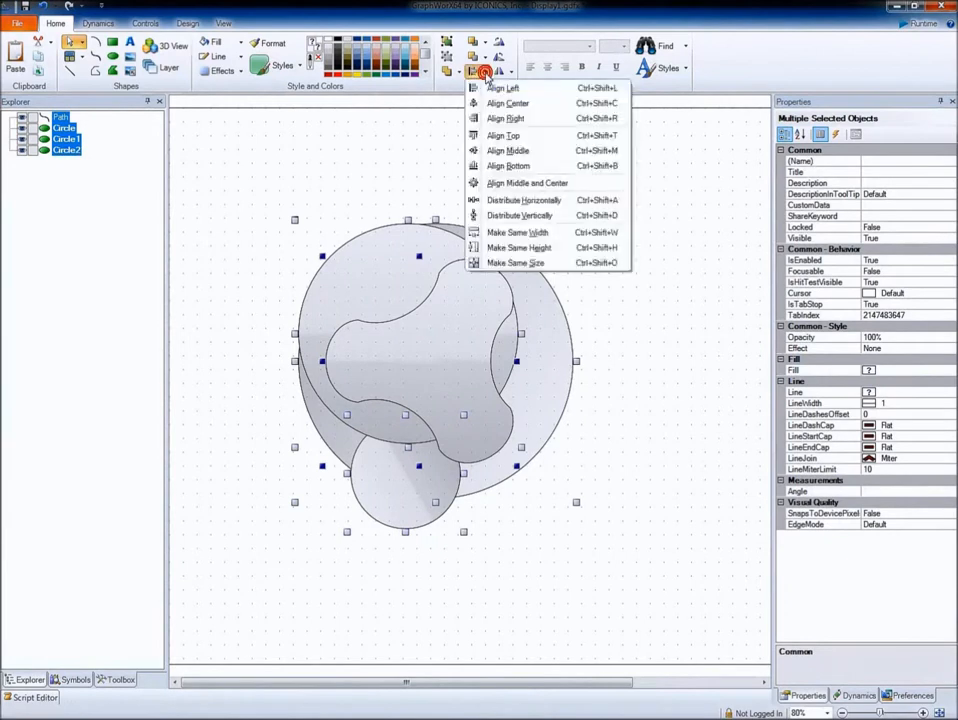
{"action": "left_click", "coordinate": [509, 185]}
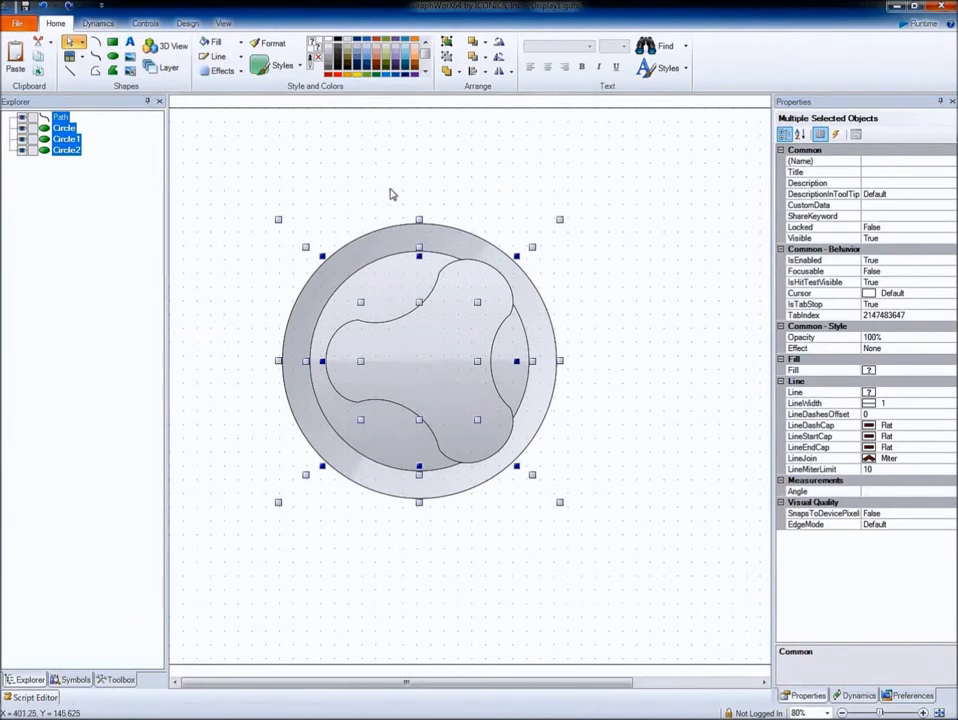
{"action": "key", "text": "Up"}
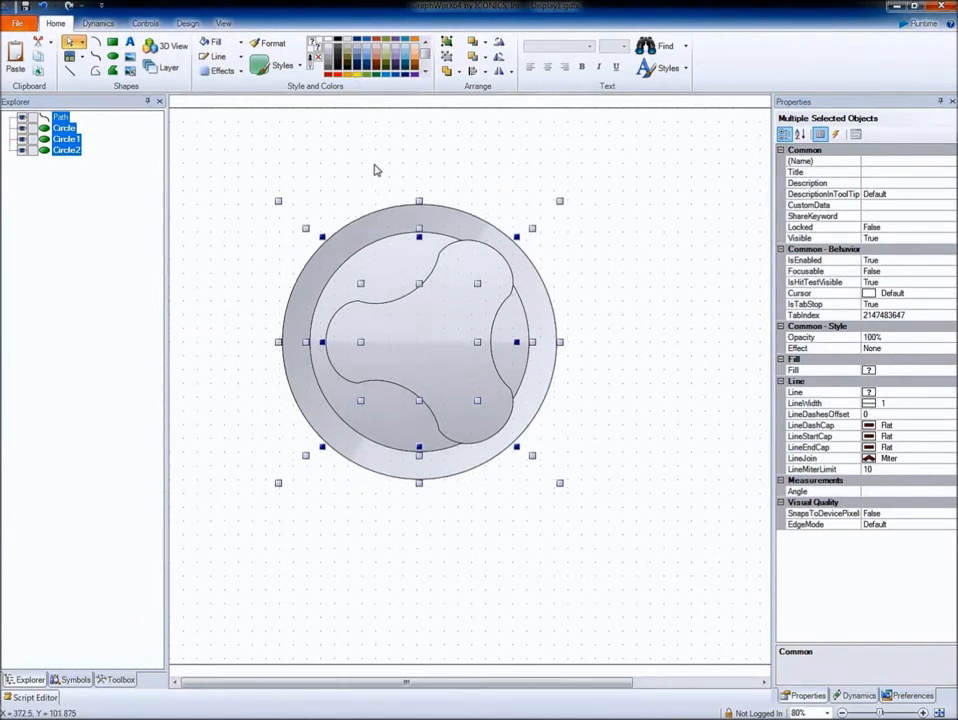
- Reorder Circle1 above Path so it is the frontmost object
{"action": "left_click", "coordinate": [375, 170]}
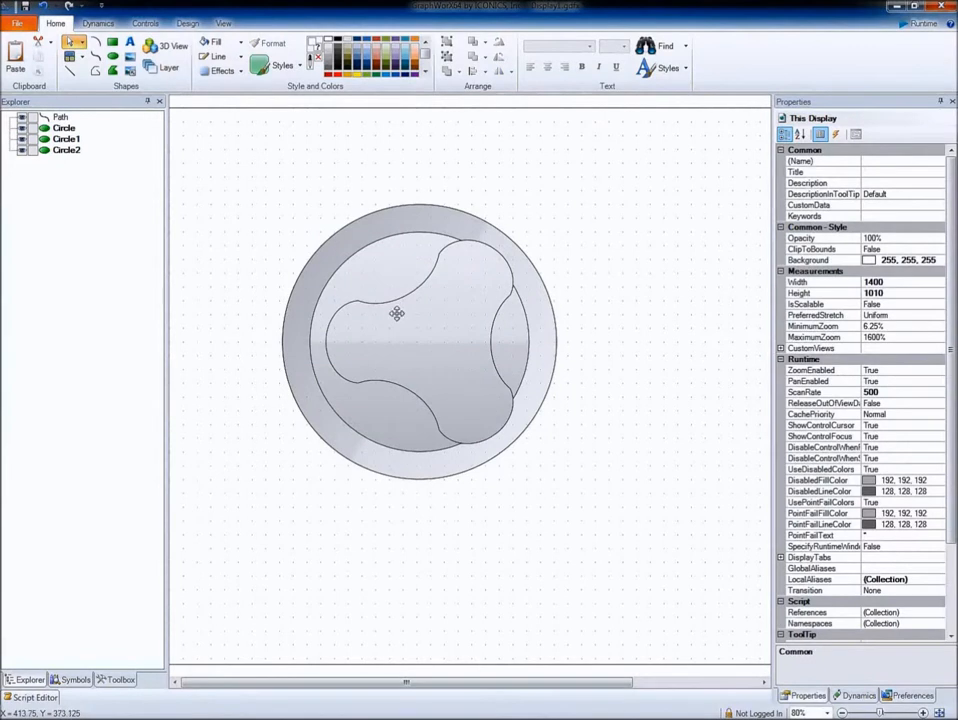
{"action": "left_click", "coordinate": [52, 138]}
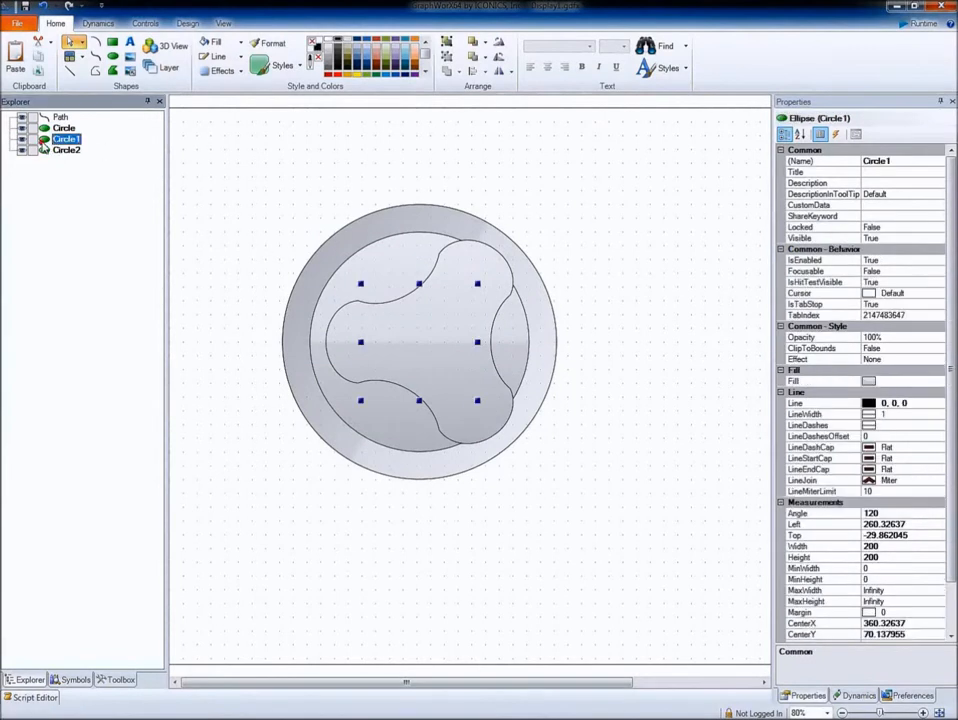
{"action": "mouse_move", "coordinate": [44, 133]}
{"action": "left_mouse_down"}
{"action": "mouse_move", "coordinate": [38, 95]}
{"action": "mouse_move", "coordinate": [45, 120]}
{"action": "left_mouse_up"}
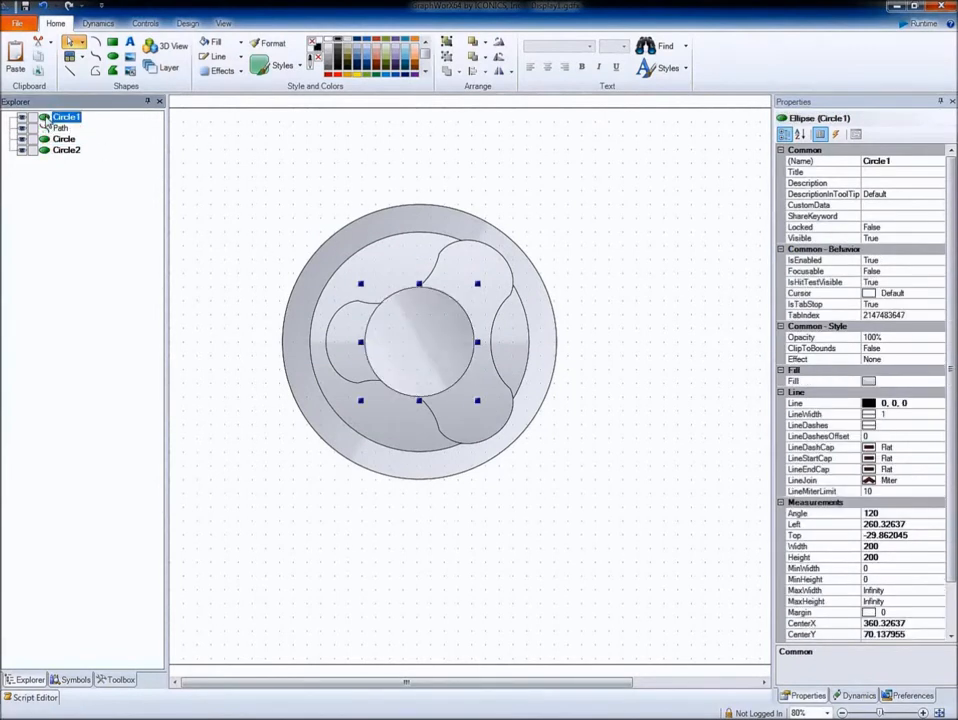
- Shift the lobed Path and the circles left until the lobes sit centred in the rings, placing Circle at Left 250
{"action": "left_click", "coordinate": [453, 258]}
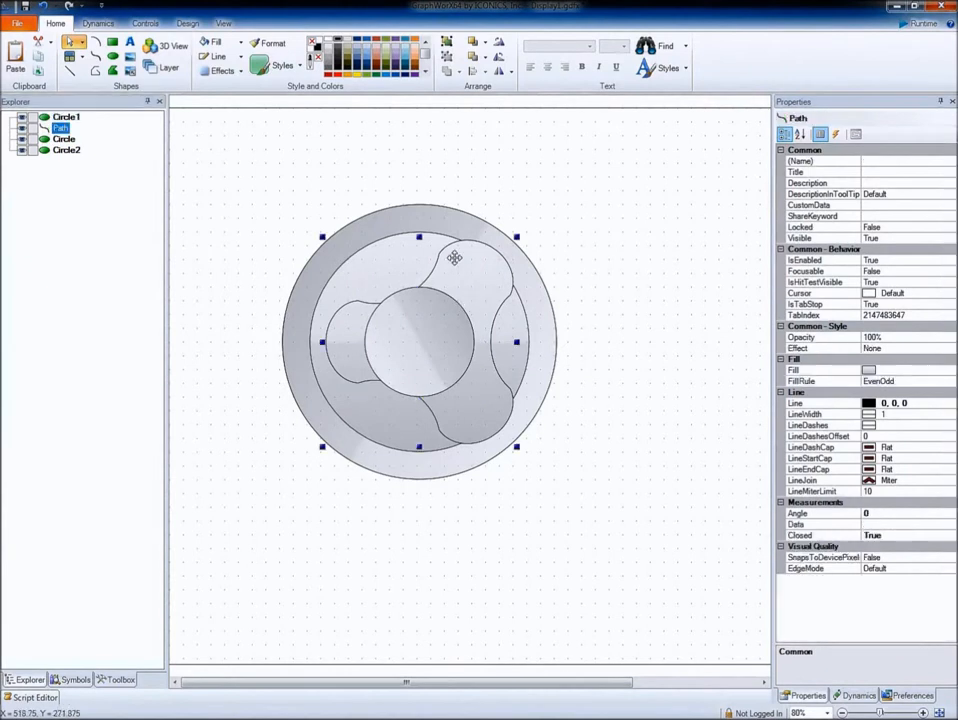
{"action": "key", "text": "ctrl+z"}
{"action": "left_click", "coordinate": [457, 271]}
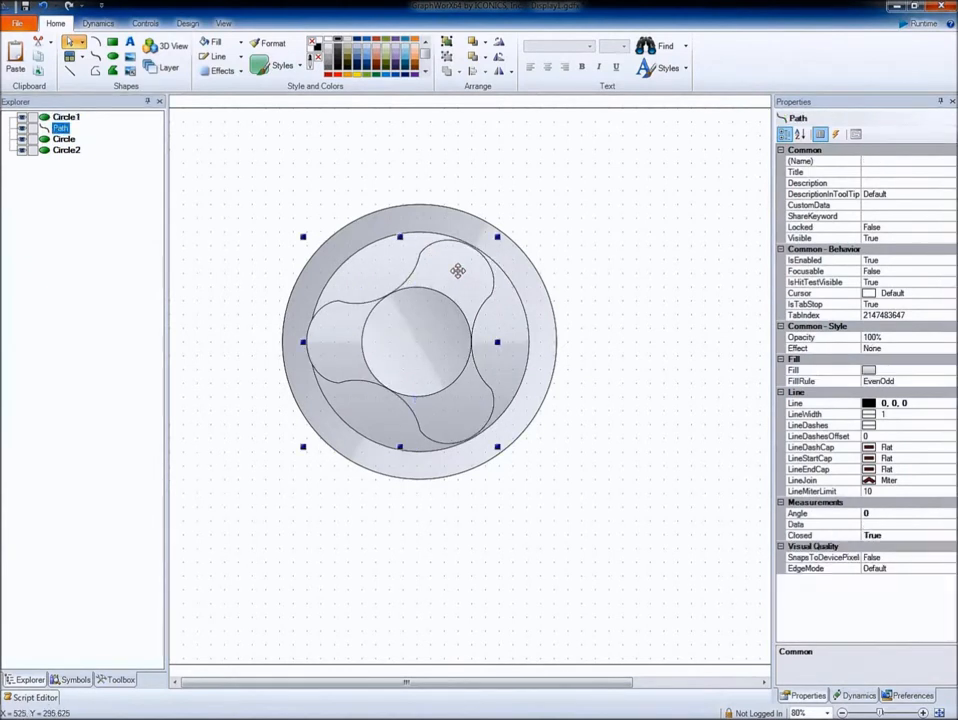
{"action": "left_click", "coordinate": [387, 280]}
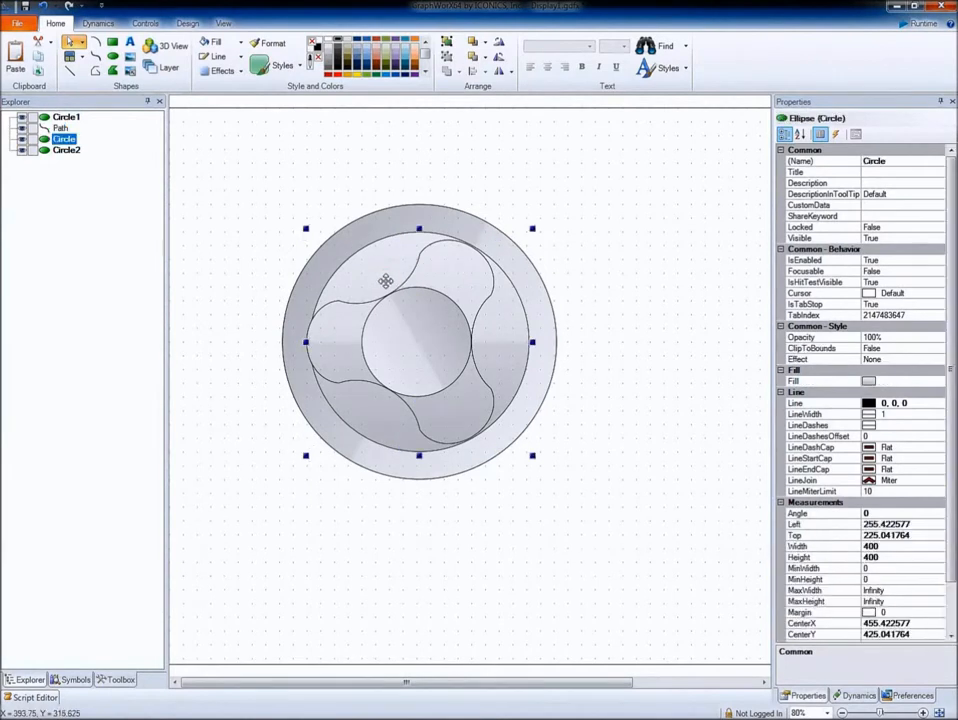
{"action": "key", "text": "Right"}
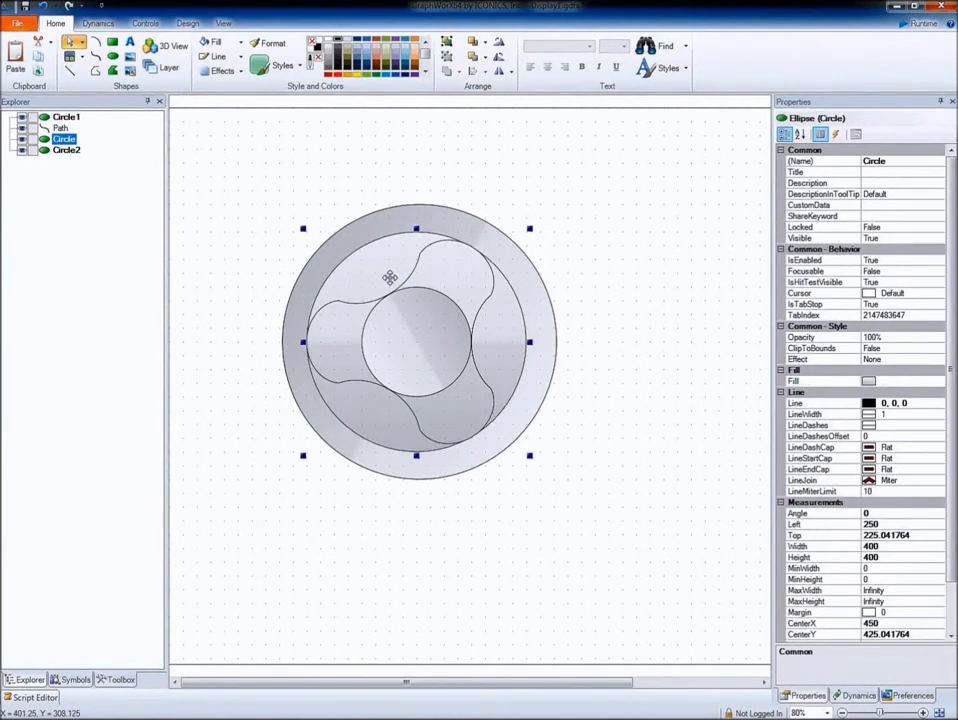
{"action": "left_click", "coordinate": [331, 258]}
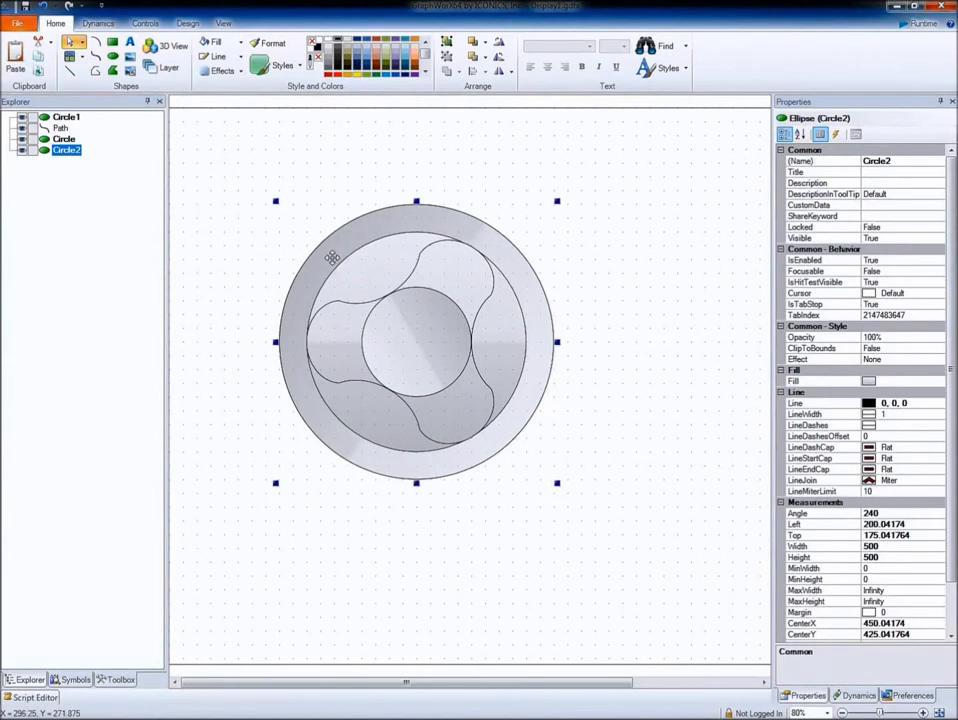
- Group Circle1 with the lobed Path, and group the result with the two outer circles
{"action": "left_click", "coordinate": [408, 312]}
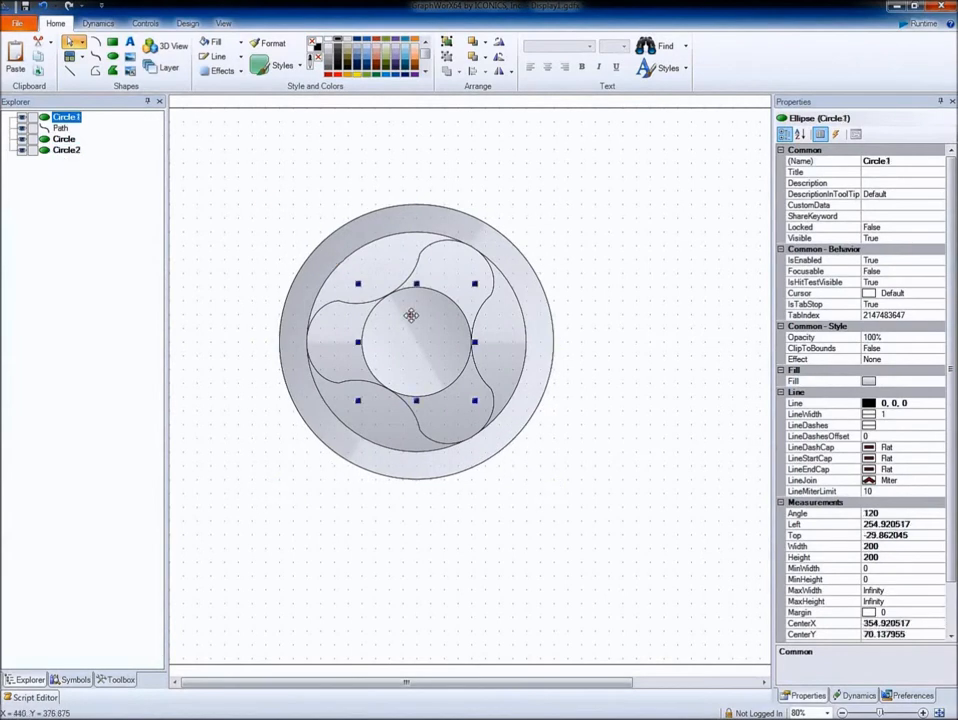
{"action": "left_click", "coordinate": [338, 335], "text": "shift"}
{"action": "right_click", "coordinate": [377, 338]}
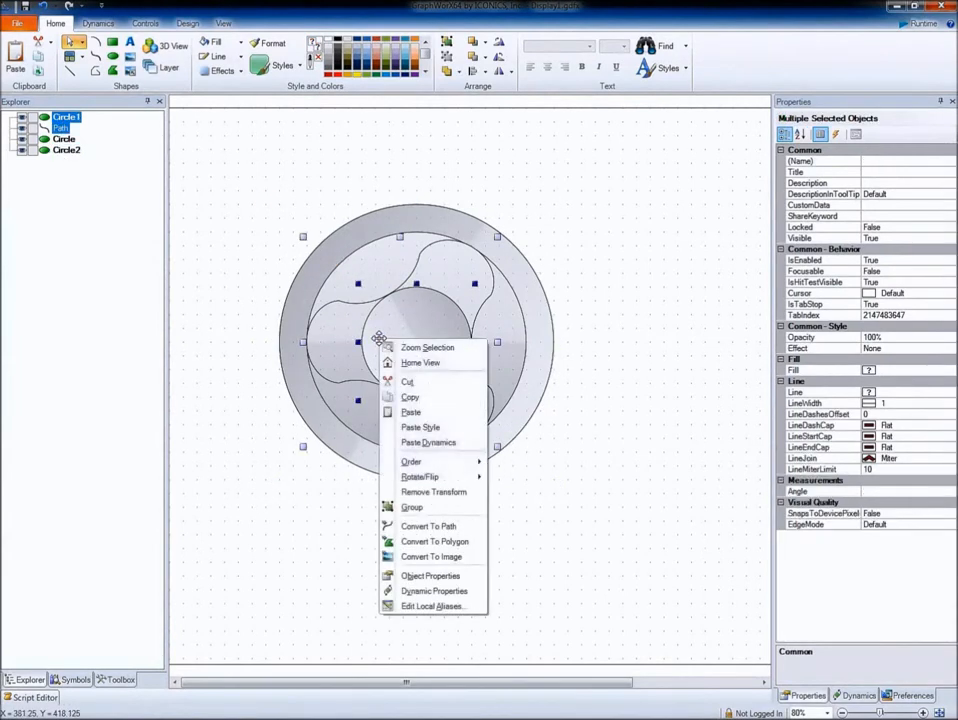
{"action": "left_click", "coordinate": [413, 508]}
{"action": "left_click_drag", "start_coordinate": [197, 141], "coordinate": [612, 521]}
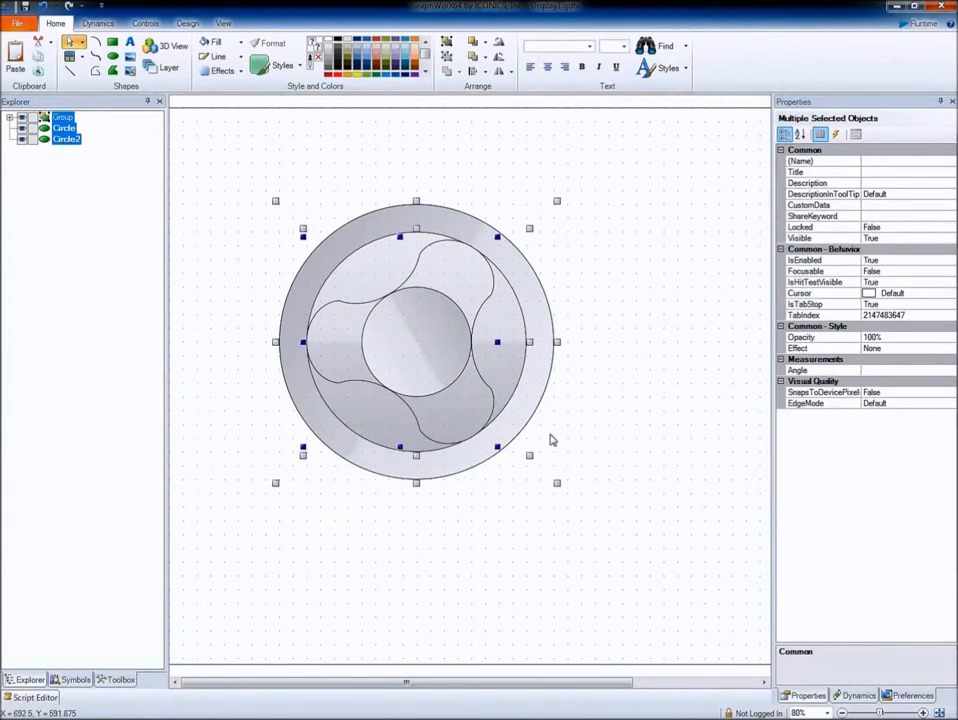
{"action": "key", "text": "ctrl+g"}
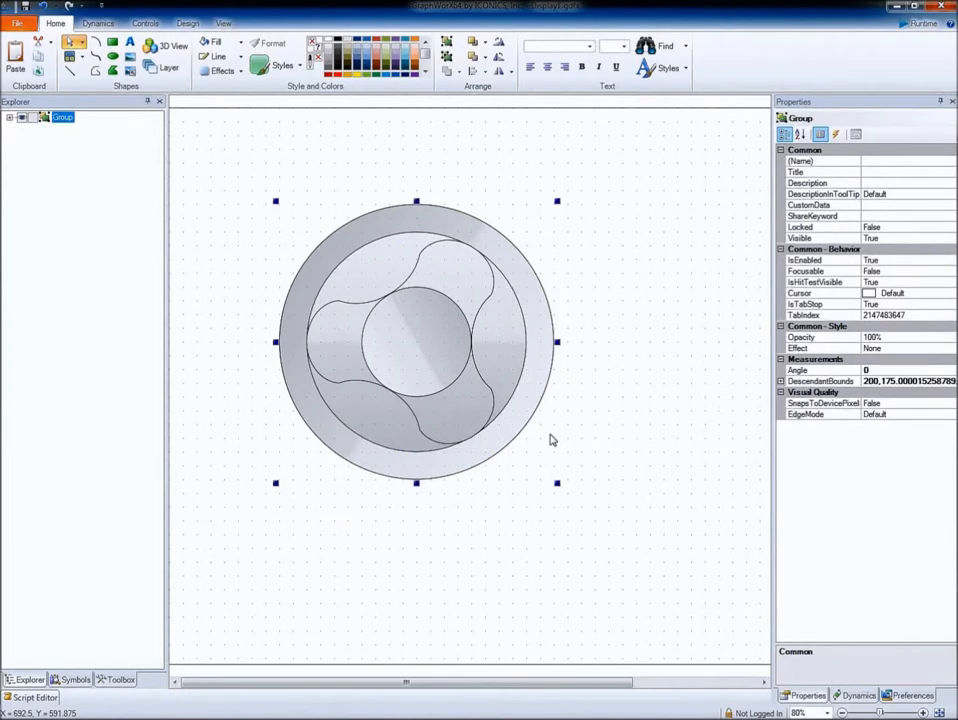
- Duplicate the group and shift the copy right, level with the original and overlapping it, with bounds starting at 500, 175
{"action": "left_click", "coordinate": [41, 73]}
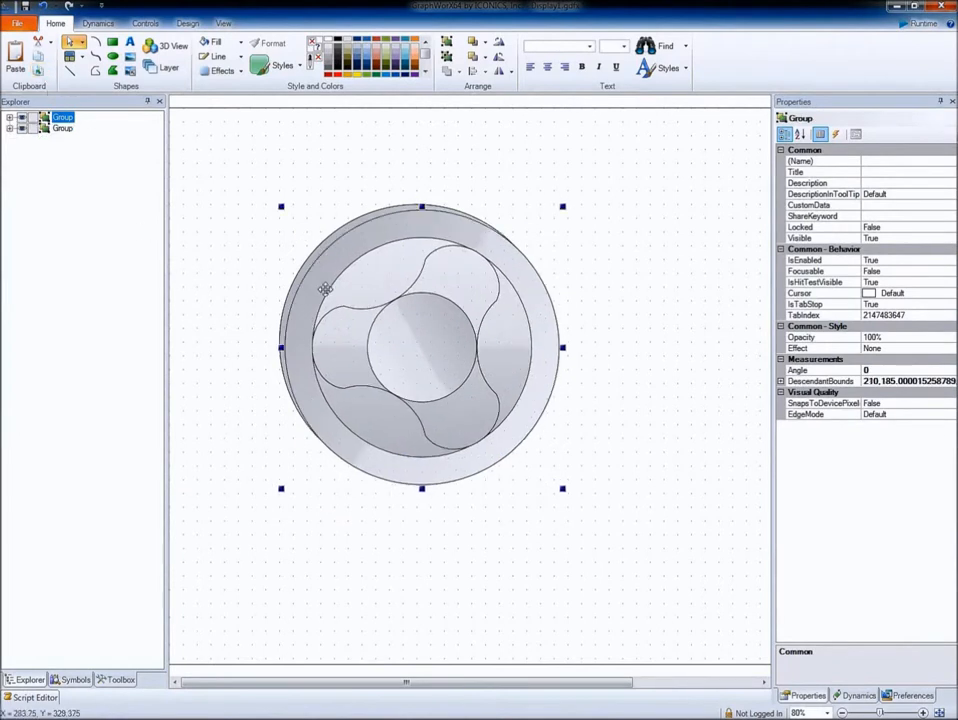
{"action": "key", "text": "Up"}
{"action": "key", "text": "Right"}
{"action": "key", "text": "Right"}
{"action": "key", "text": "Right"}
{"action": "key", "text": "Right"}
{"action": "key", "text": "Right"}
{"action": "key", "text": "Right"}
{"action": "key", "text": "Right"}
{"action": "key", "text": "Right"}
{"action": "key", "text": "Right"}
{"action": "key", "text": "Right"}
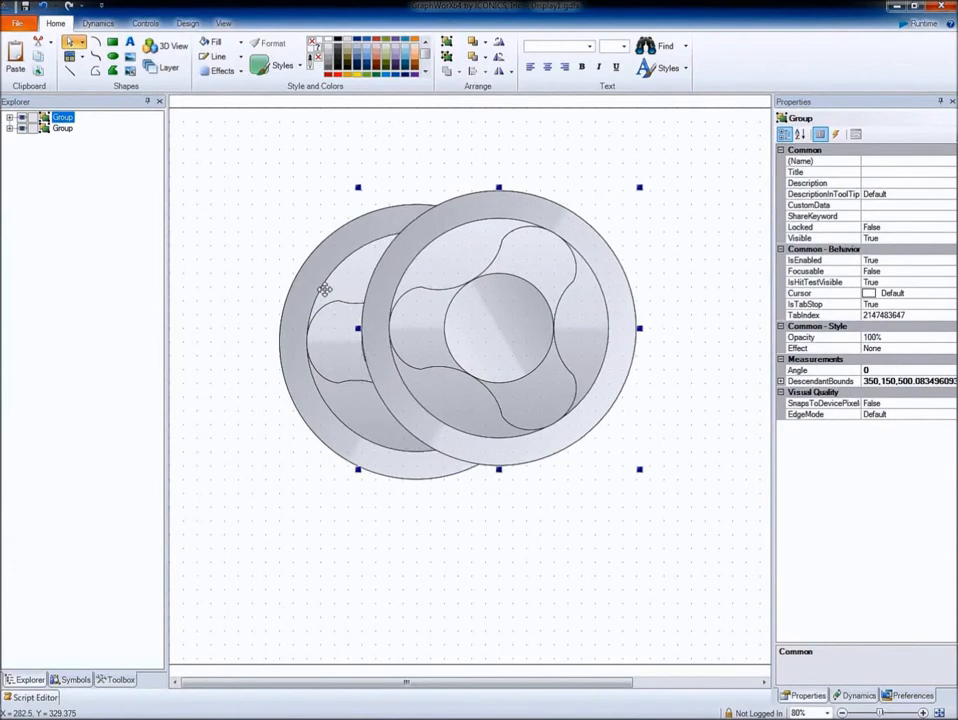
{"action": "key", "text": "Right"}
{"action": "key", "text": "Right"}
{"action": "key", "text": "Right"}
{"action": "key", "text": "Right"}
{"action": "key", "text": "Right"}
{"action": "key", "text": "Right"}
{"action": "key", "text": "Right"}
{"action": "key", "text": "Right"}
{"action": "key", "text": "Right"}
{"action": "key", "text": "Right"}
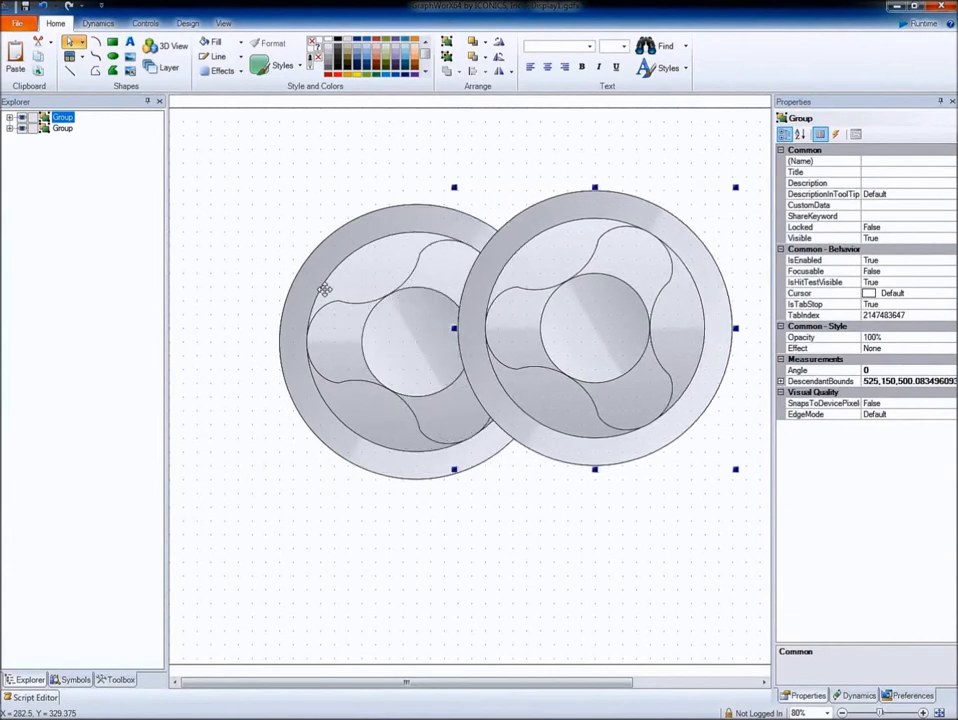
{"action": "key", "text": "Down"}
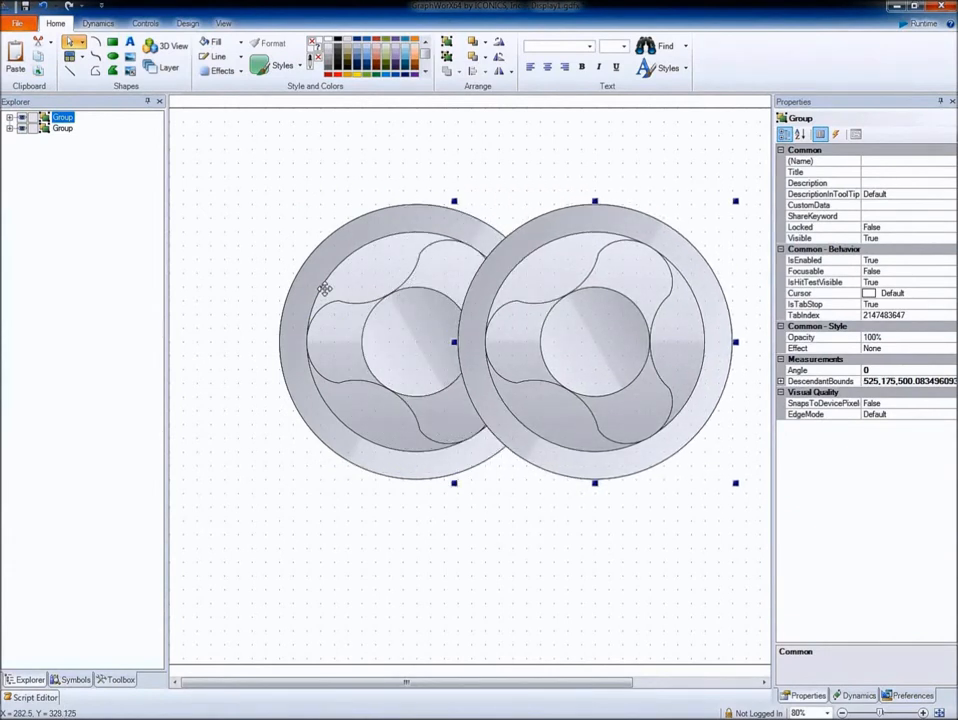
{"action": "key", "text": "Left"}
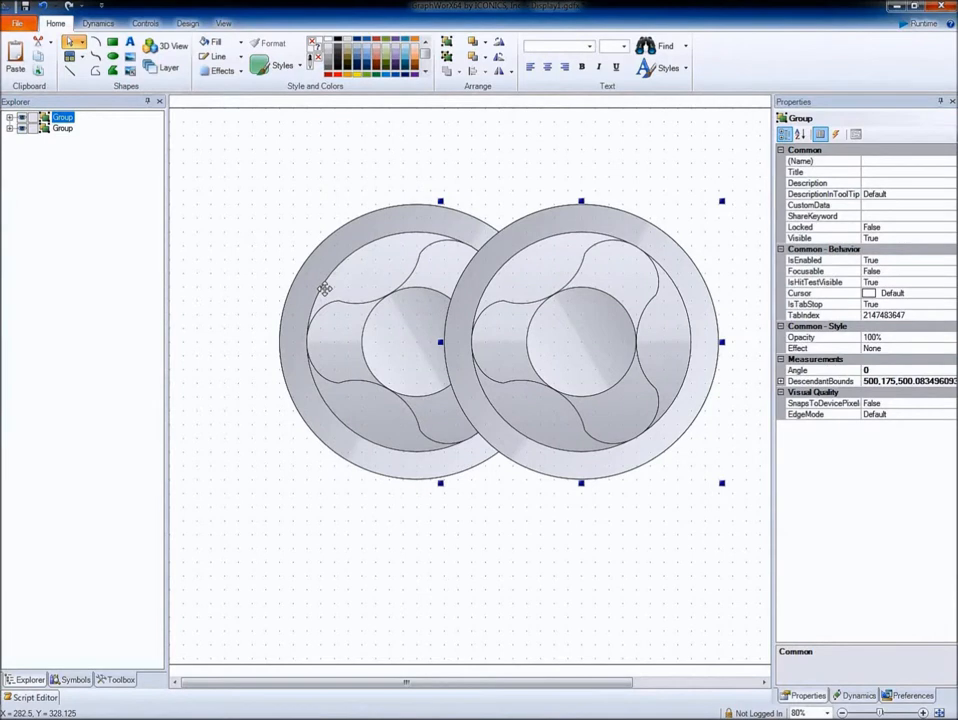
- Ungroup the outer groups of both rotor assemblies, keeping each inner lobe group intact
{"action": "left_click", "coordinate": [430, 215]}
{"action": "right_click", "coordinate": [430, 215]}
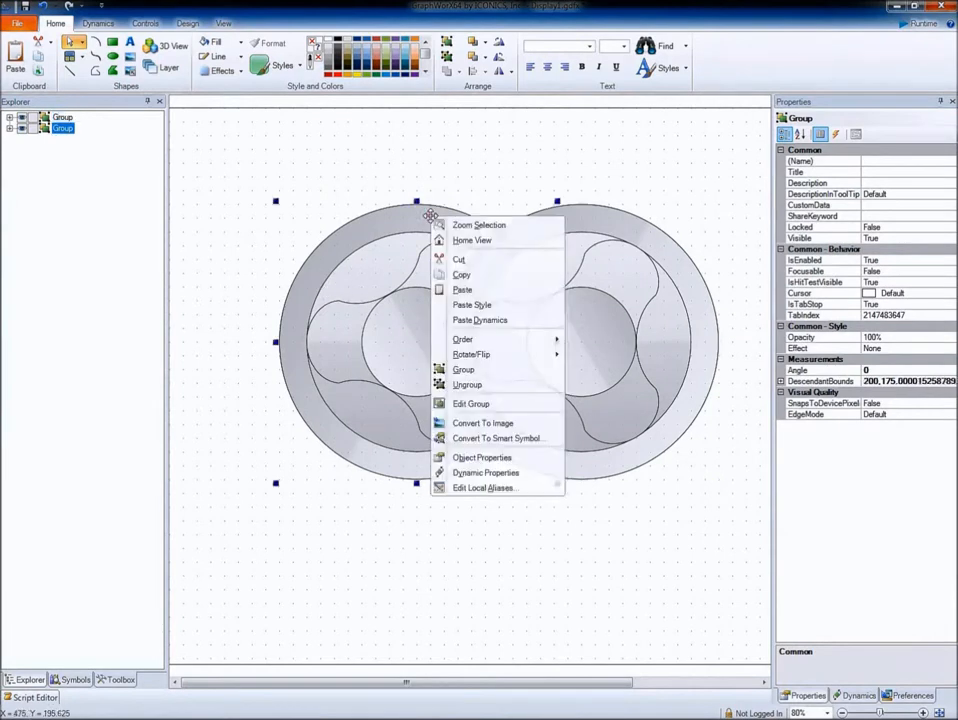
{"action": "left_click", "coordinate": [459, 383]}
{"action": "left_click", "coordinate": [553, 181]}
{"action": "left_click", "coordinate": [582, 216]}
{"action": "right_click", "coordinate": [583, 219]}
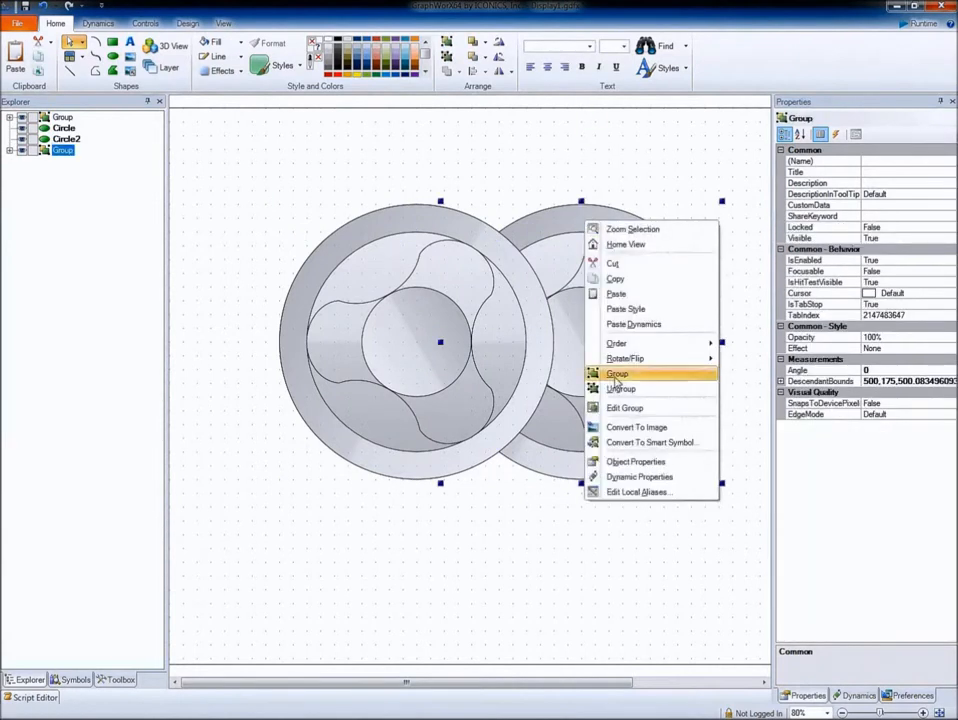
{"action": "left_click", "coordinate": [620, 389]}
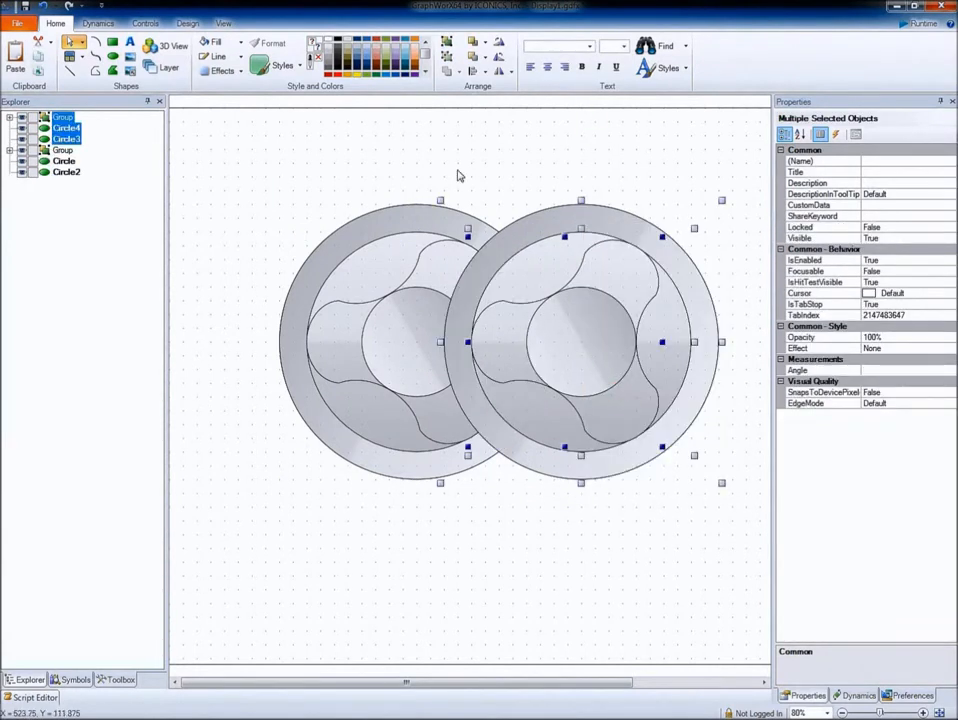
- Combine the two largest circles, Circle2 and Circle3, with Union
{"action": "left_click", "coordinate": [457, 175]}
{"action": "left_click", "coordinate": [422, 214]}
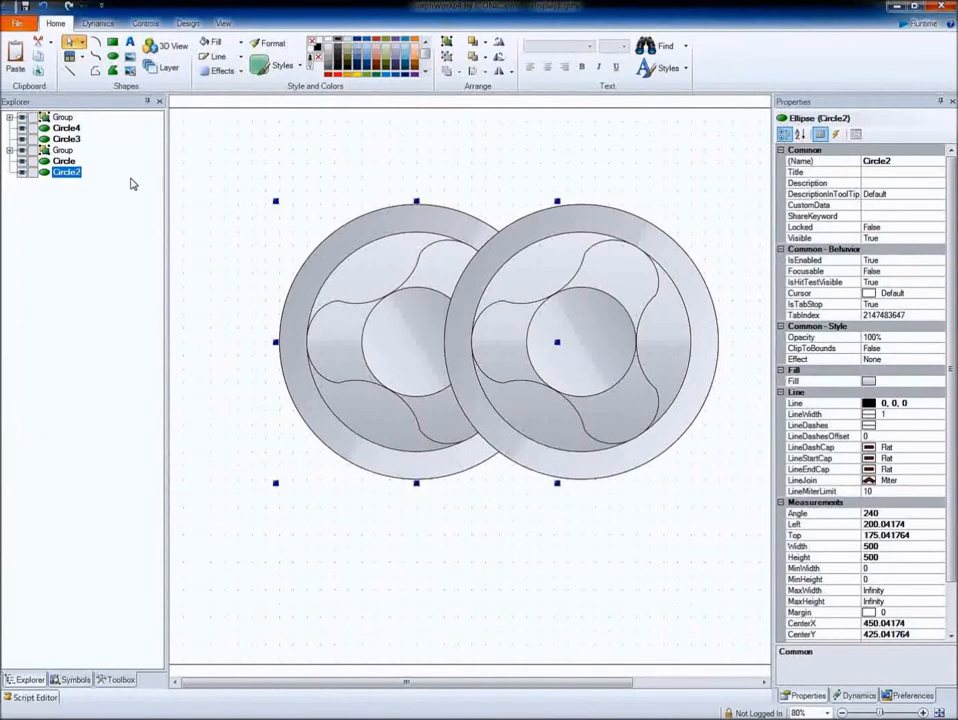
{"action": "left_click", "coordinate": [70, 140], "text": "ctrl"}
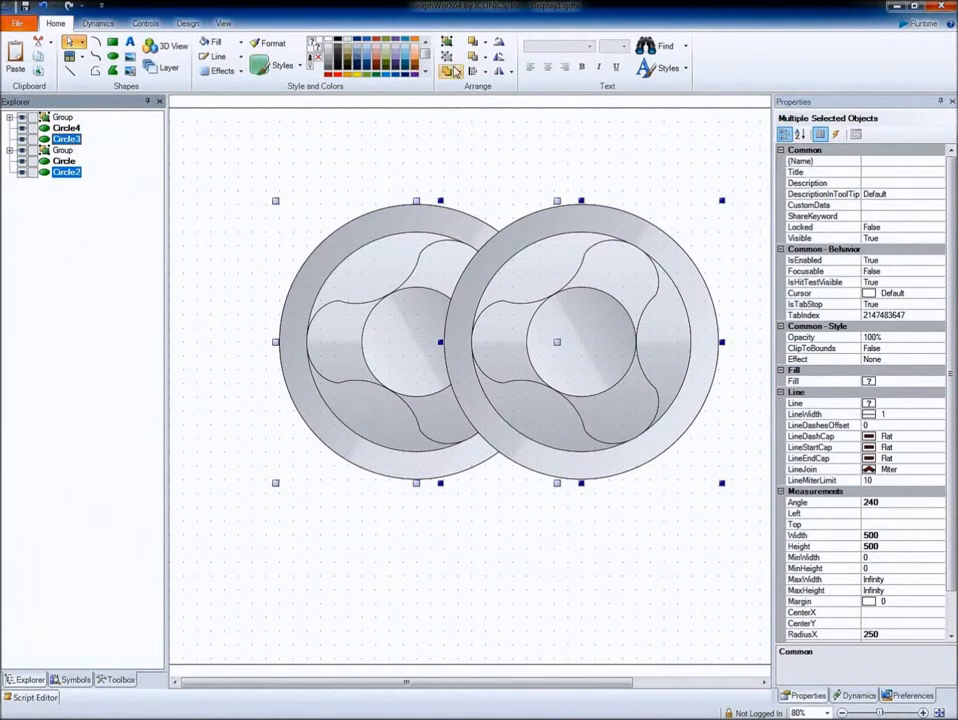
{"action": "left_click", "coordinate": [459, 72]}
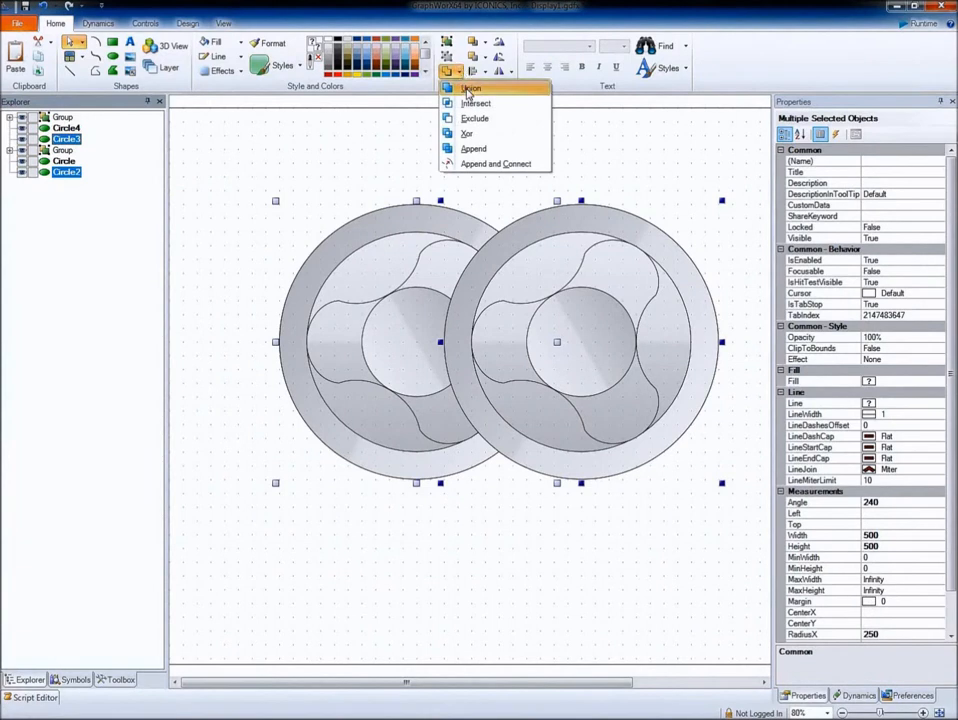
{"action": "left_click", "coordinate": [466, 89]}
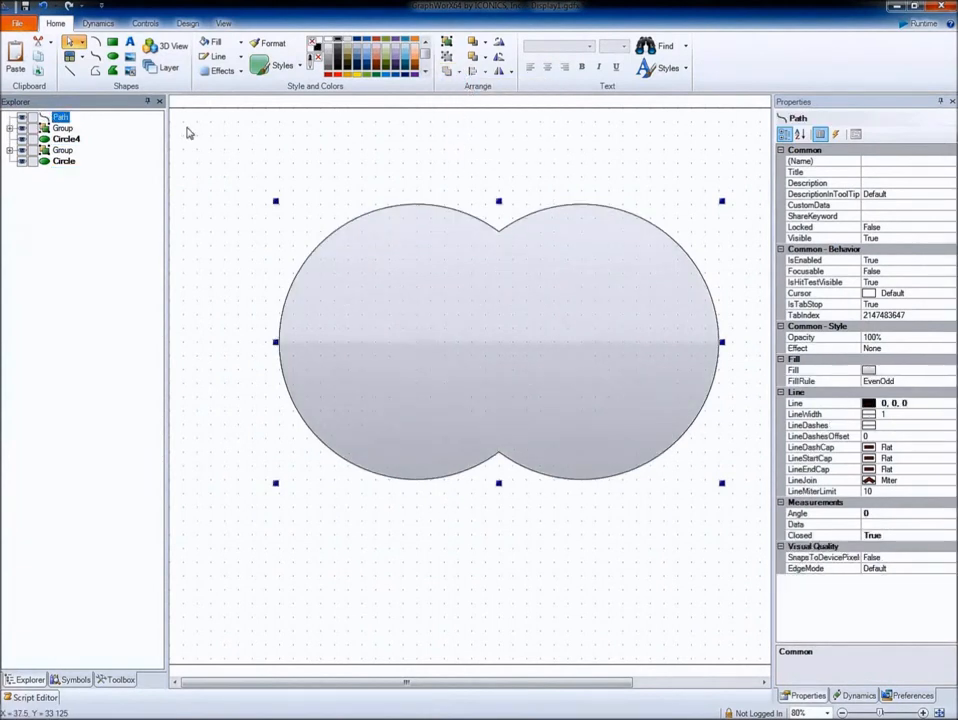
- Combine the two 400-wide circles, Circle4 and Circle, with Union
{"action": "left_click", "coordinate": [61, 141]}
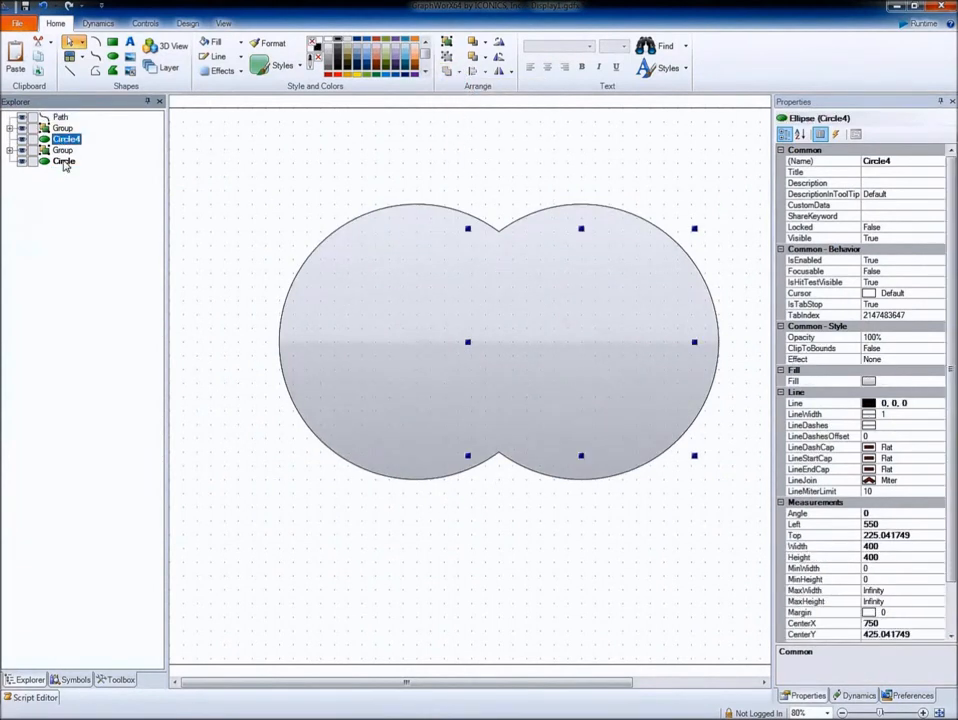
{"action": "left_click", "coordinate": [63, 162], "text": "ctrl"}
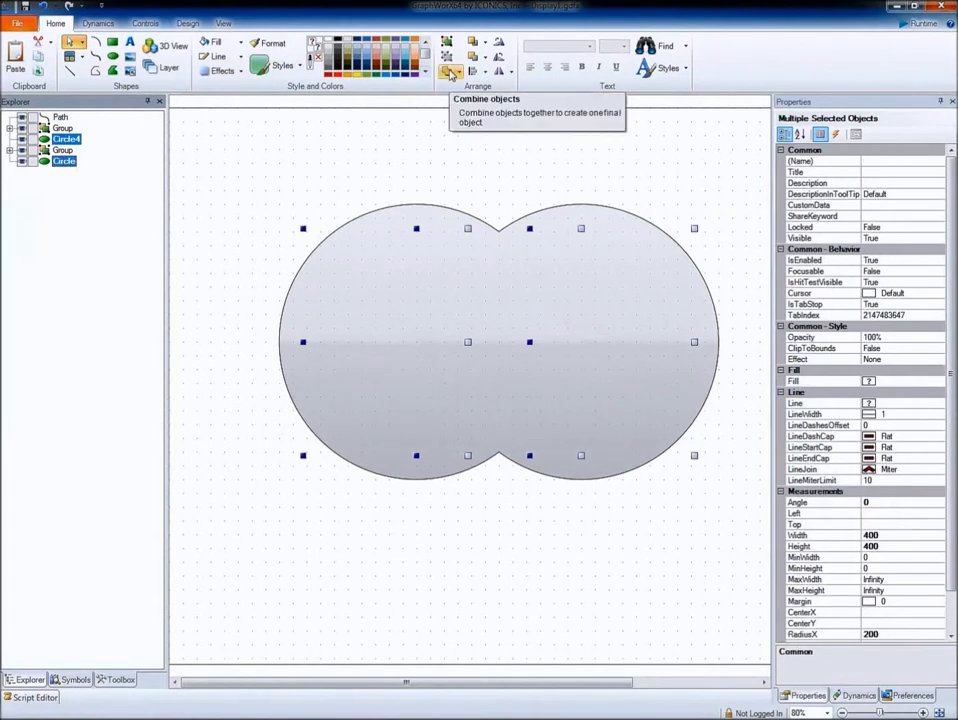
{"action": "left_click", "coordinate": [459, 76]}
{"action": "left_click", "coordinate": [464, 89]}
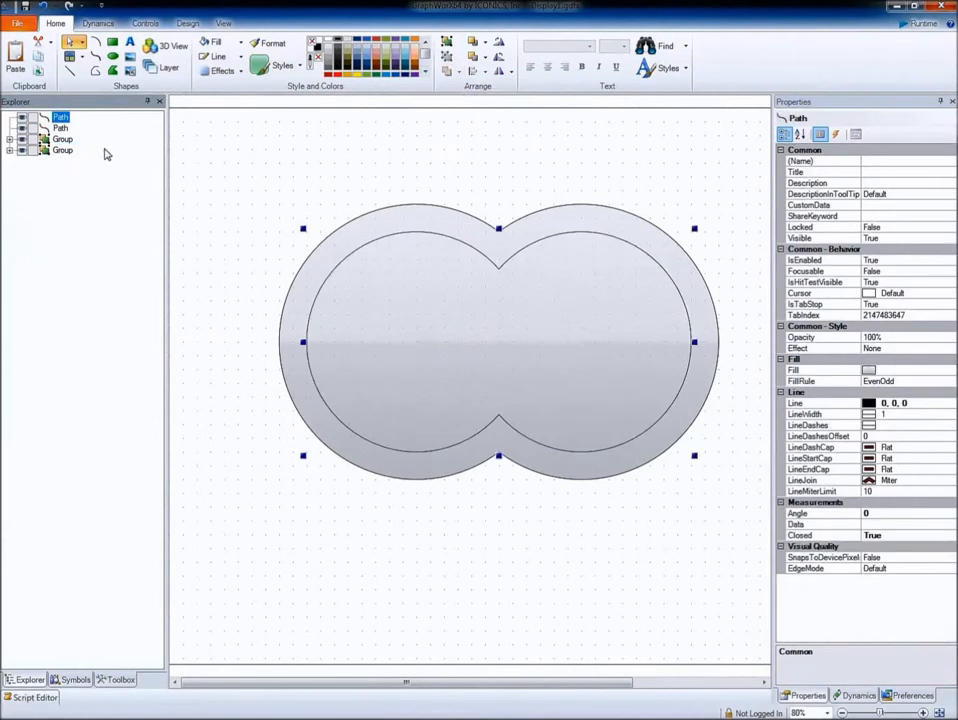
- Reorder both lobe groups above the two merged paths so they are frontmost
{"action": "left_click", "coordinate": [62, 141]}
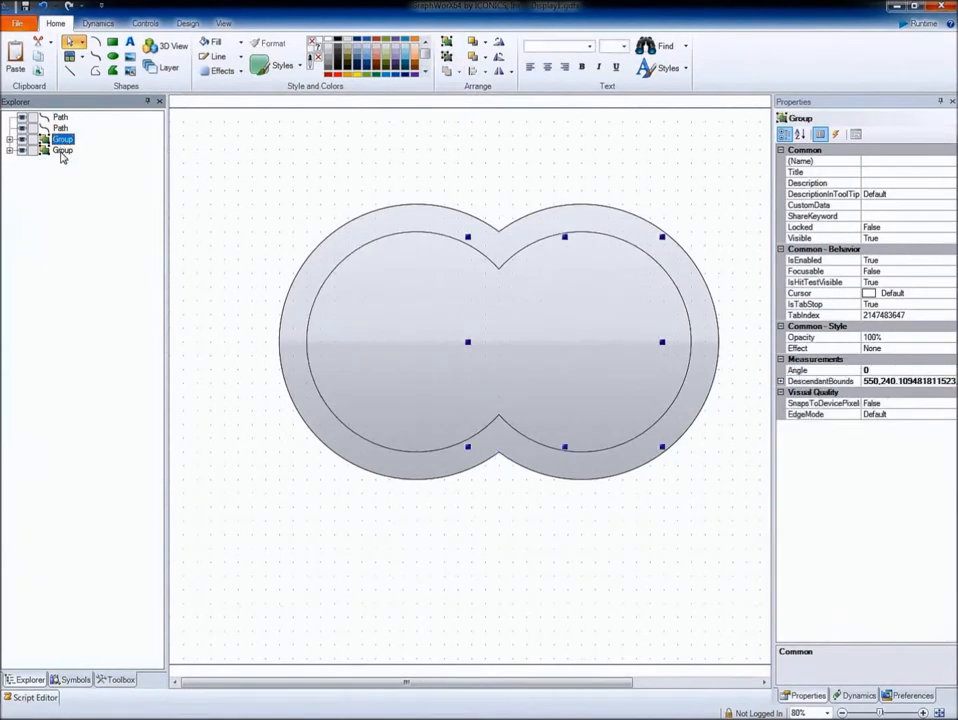
{"action": "left_click", "coordinate": [62, 150], "text": "ctrl"}
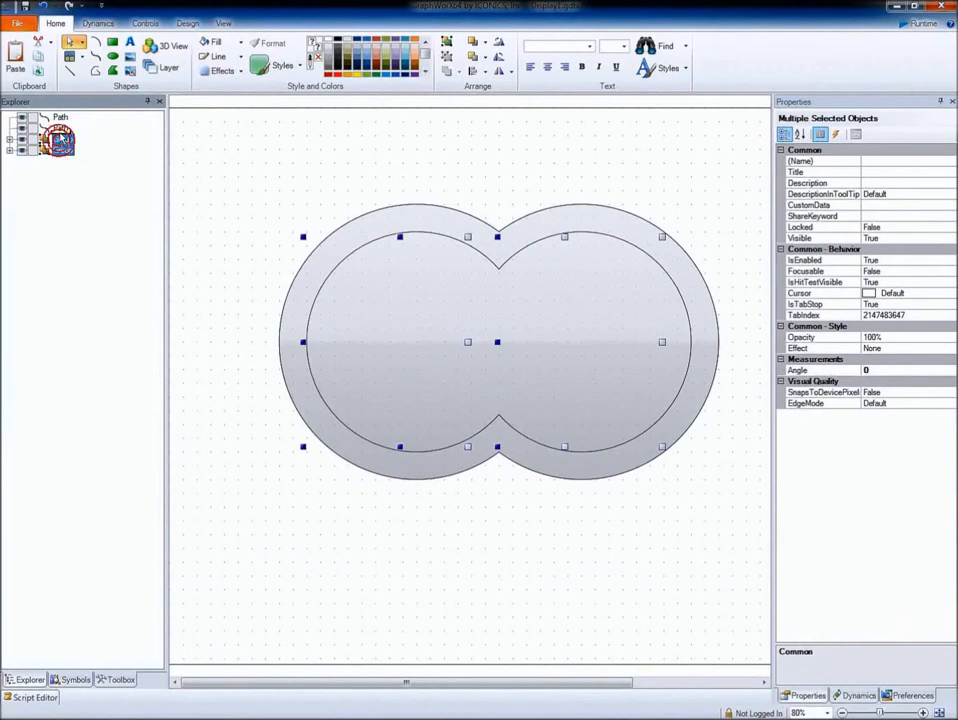
{"action": "left_click_drag", "start_coordinate": [62, 150], "coordinate": [62, 121]}
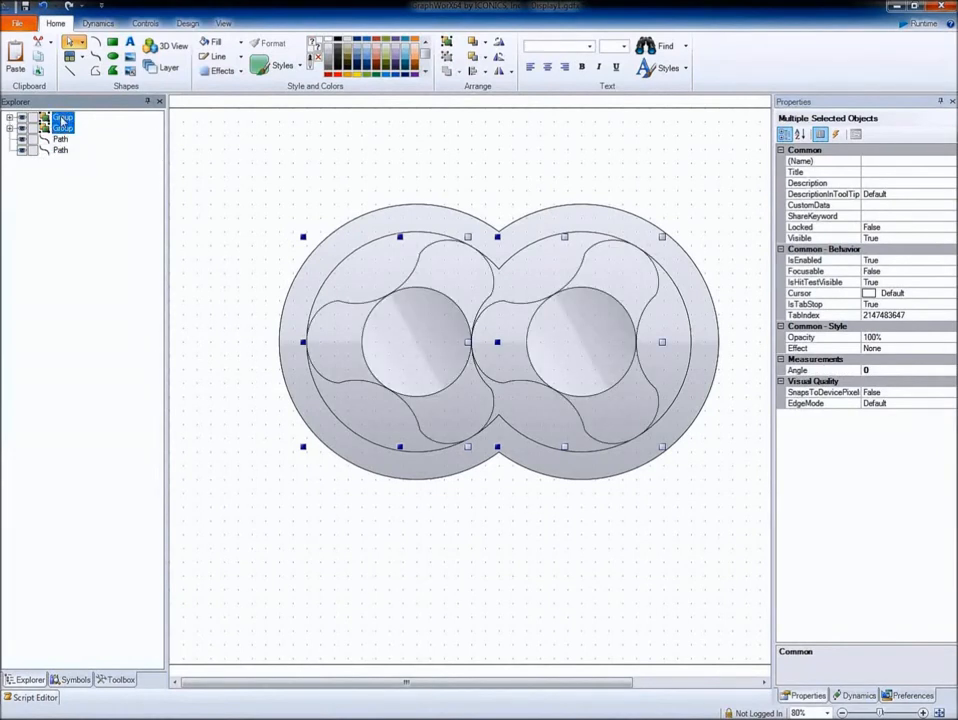
{"action": "left_click", "coordinate": [222, 207]}
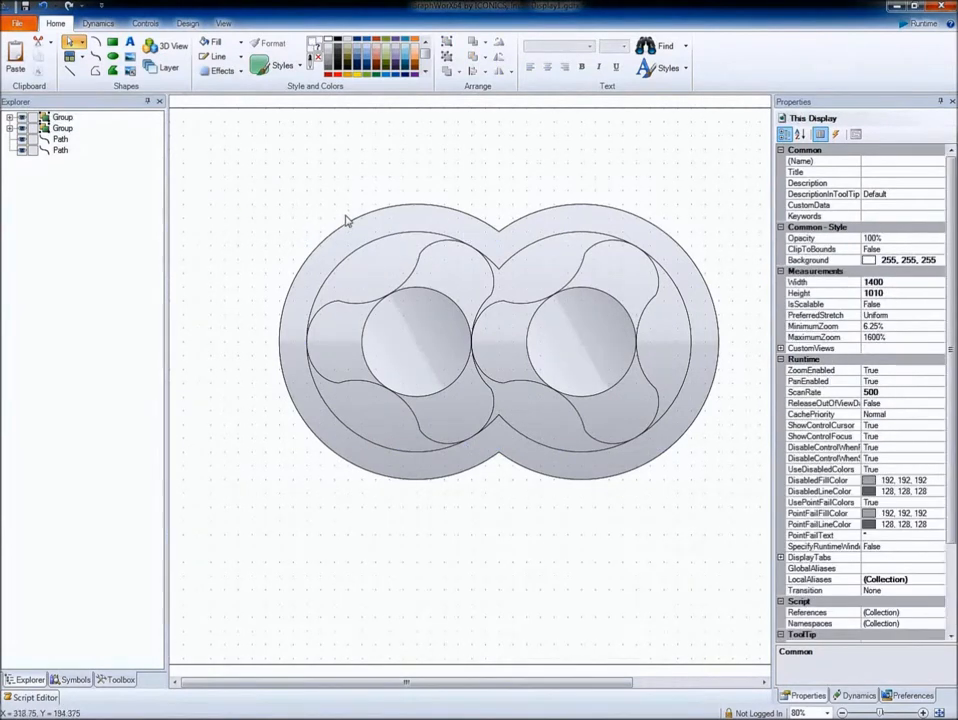
- Add a Rotation dynamic to the left lobe group, with PivotOffsetX 30 and PivotOffsetY 0
{"action": "left_click", "coordinate": [406, 335]}
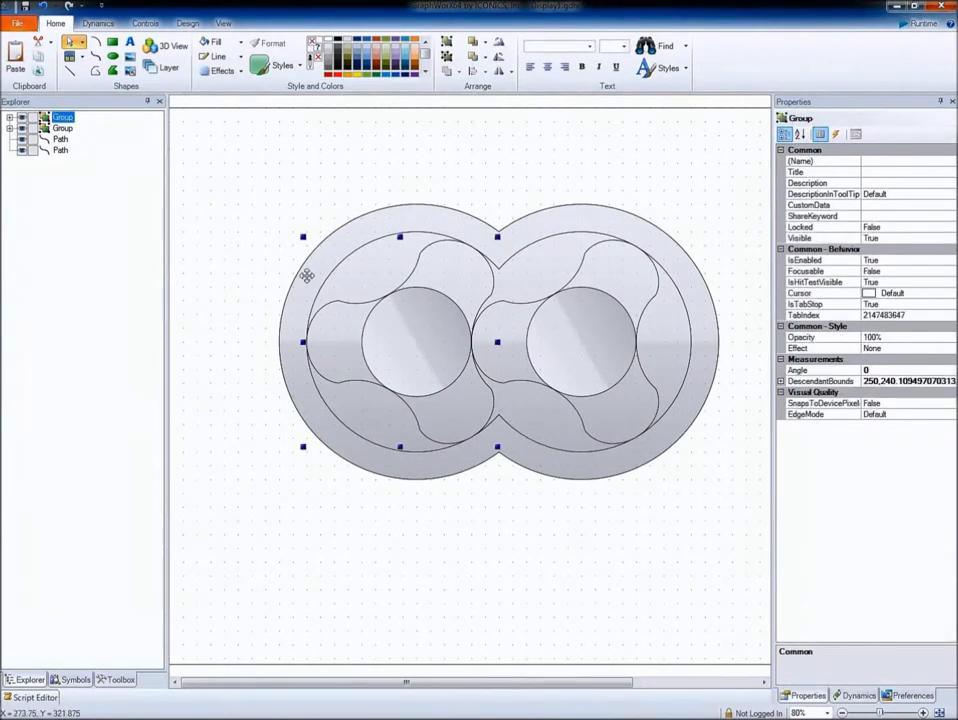
{"action": "left_click", "coordinate": [105, 25]}
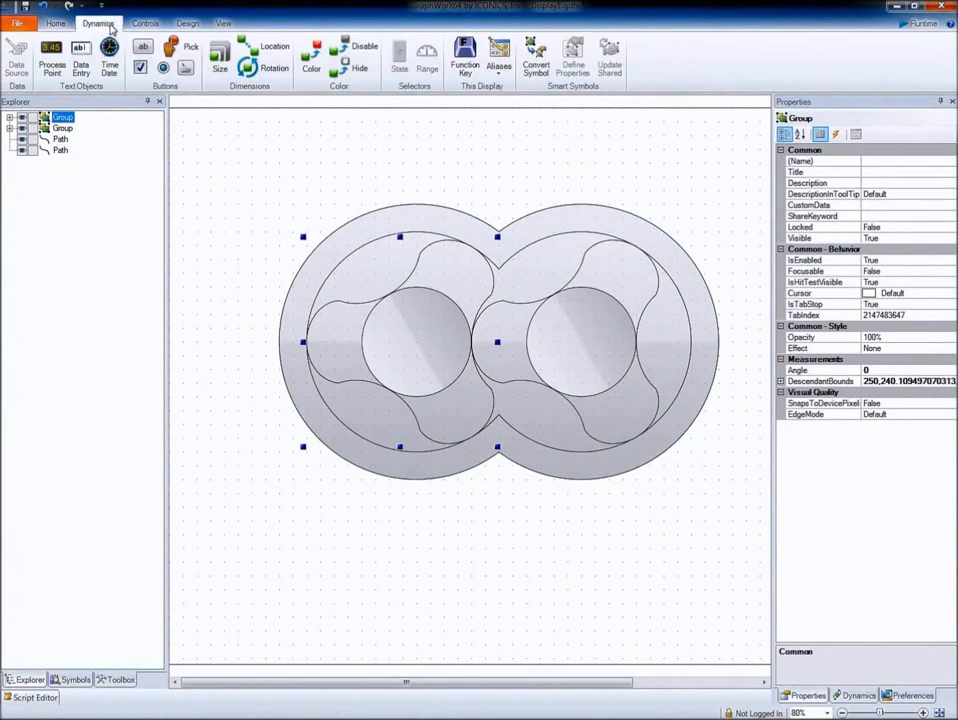
{"action": "left_click", "coordinate": [266, 72]}
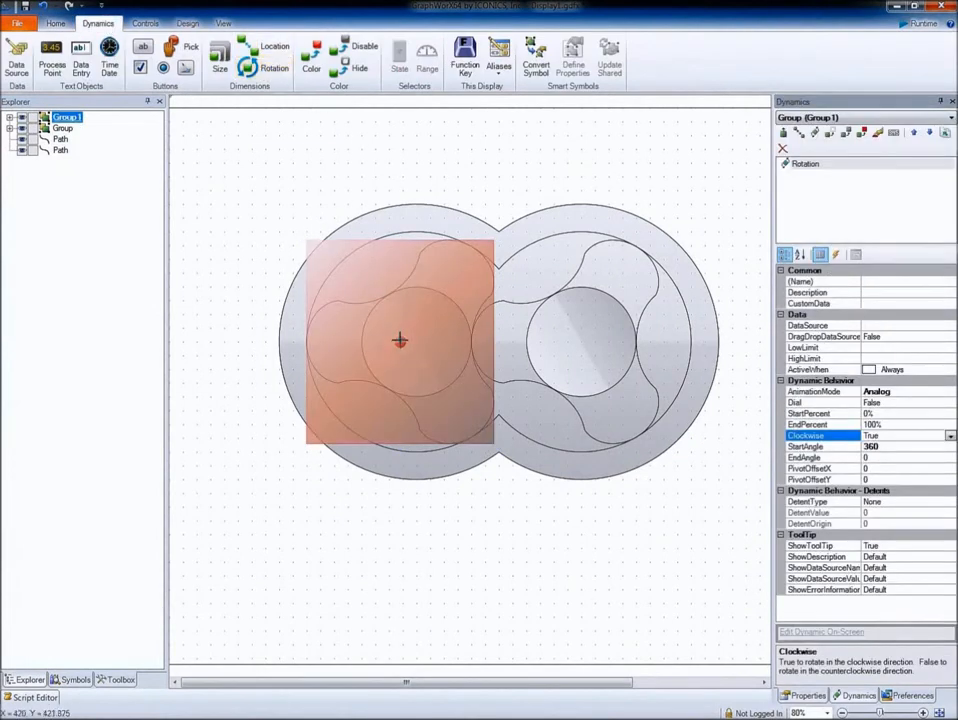
{"action": "left_click_drag", "start_coordinate": [399, 341], "coordinate": [414, 340]}
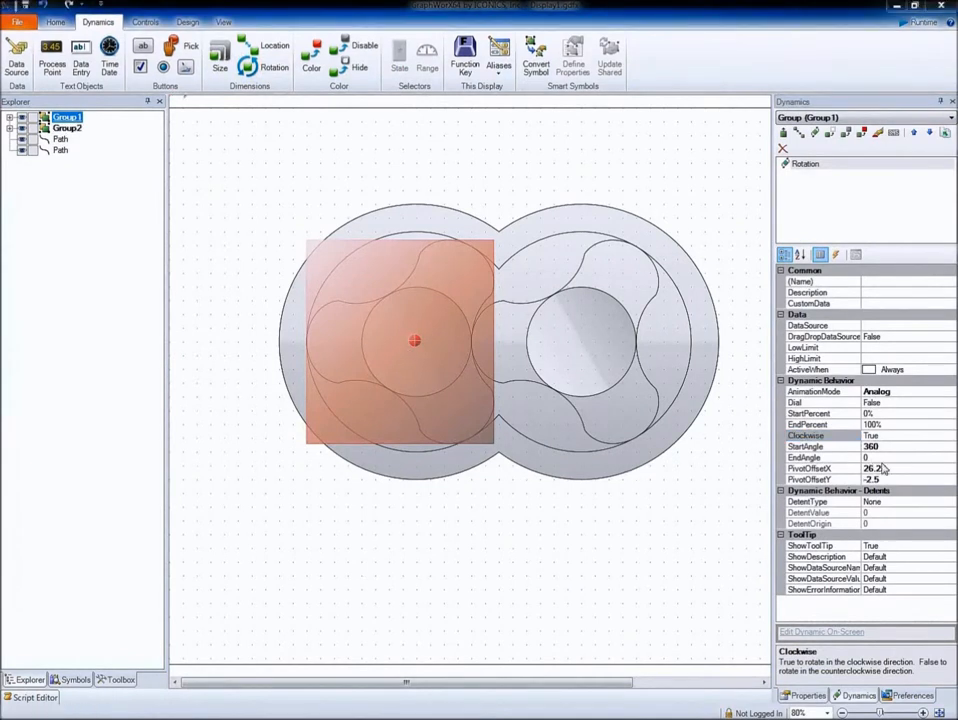
{"action": "left_click", "coordinate": [893, 467]}
{"action": "type", "text": "30"}
{"action": "left_click", "coordinate": [876, 480]}
{"action": "type", "text": "0"}
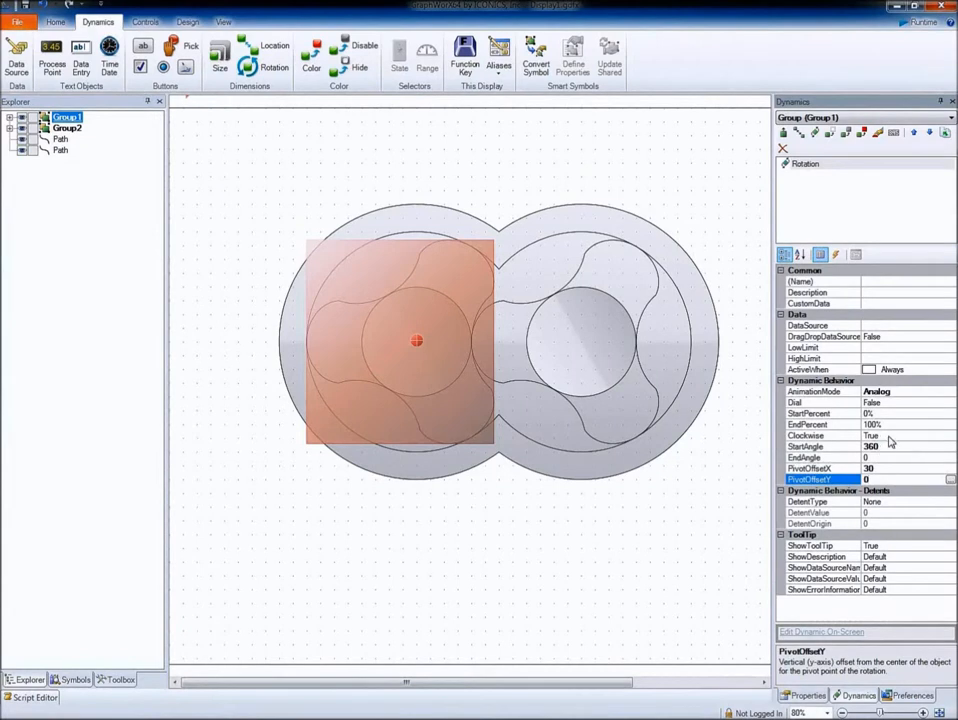
- Set the Clockwise property of the left group's rotation to False
{"action": "left_click", "coordinate": [888, 435]}
{"action": "left_click", "coordinate": [950, 436]}
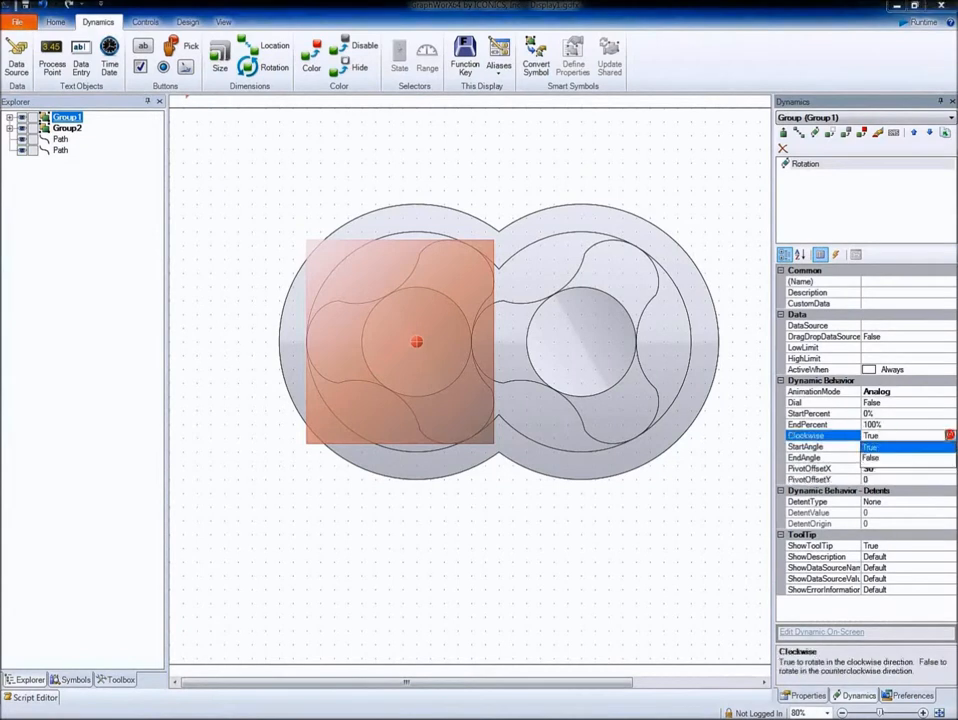
{"action": "left_click", "coordinate": [880, 458]}
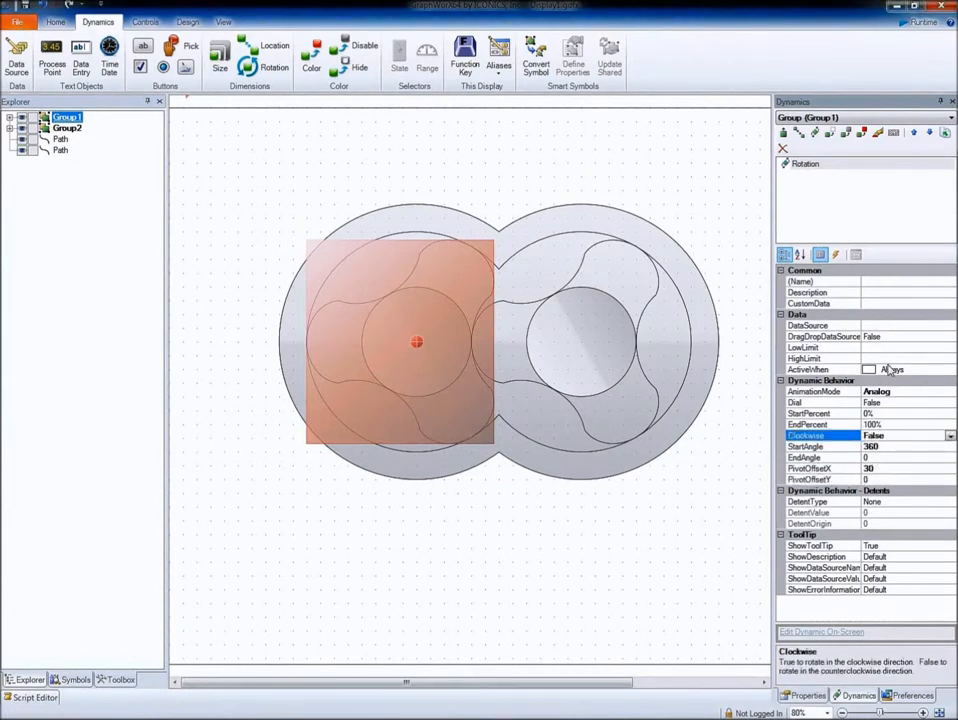
- Assign the localsim:ramp simulation variable as the left group's rotation data source, with an UpdateRate of 200
{"action": "left_click", "coordinate": [912, 325]}
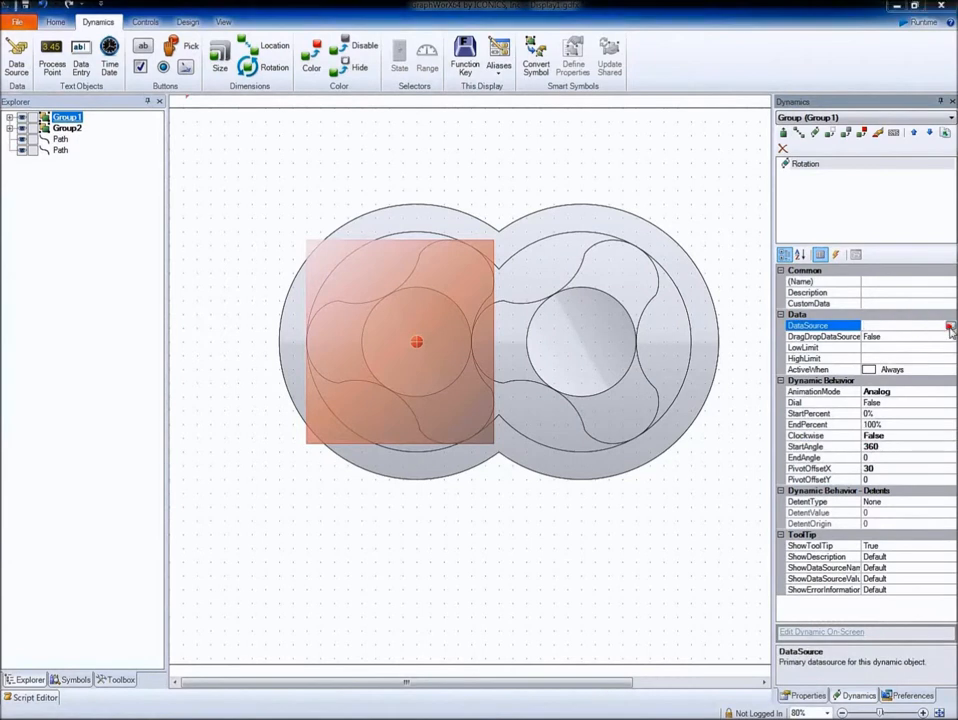
{"action": "left_click", "coordinate": [950, 326]}
{"action": "left_click", "coordinate": [389, 183]}
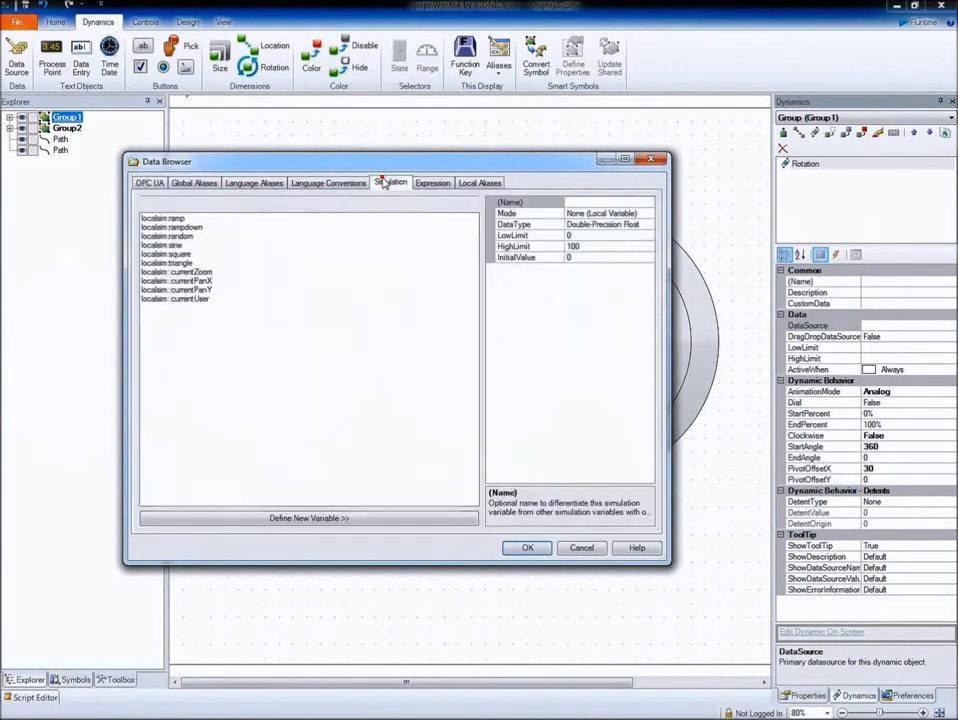
{"action": "left_click", "coordinate": [185, 218]}
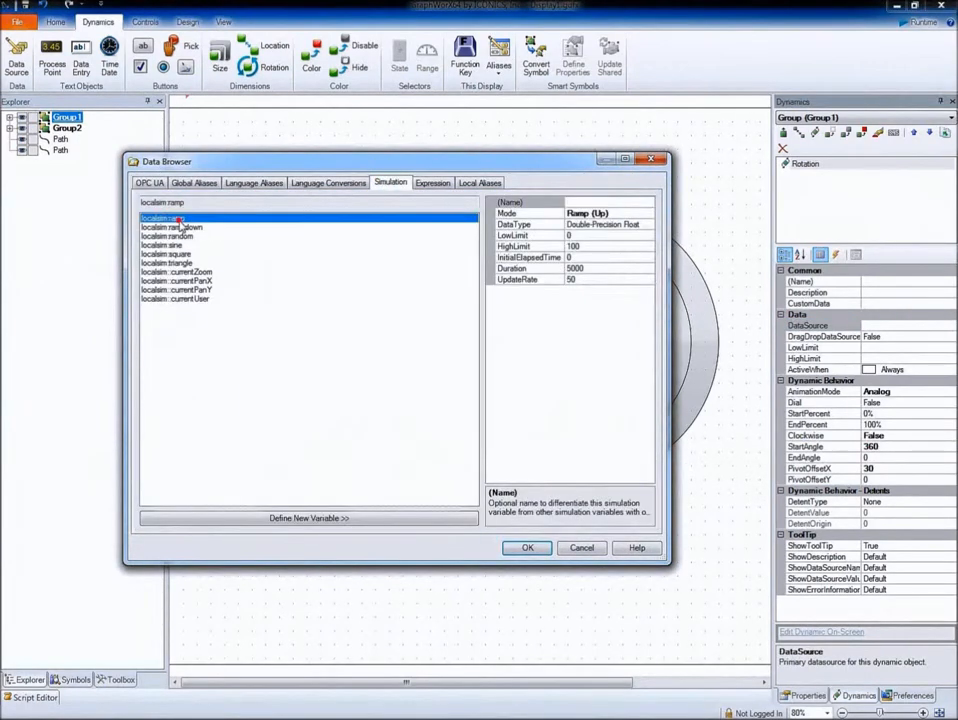
{"action": "left_click", "coordinate": [530, 280]}
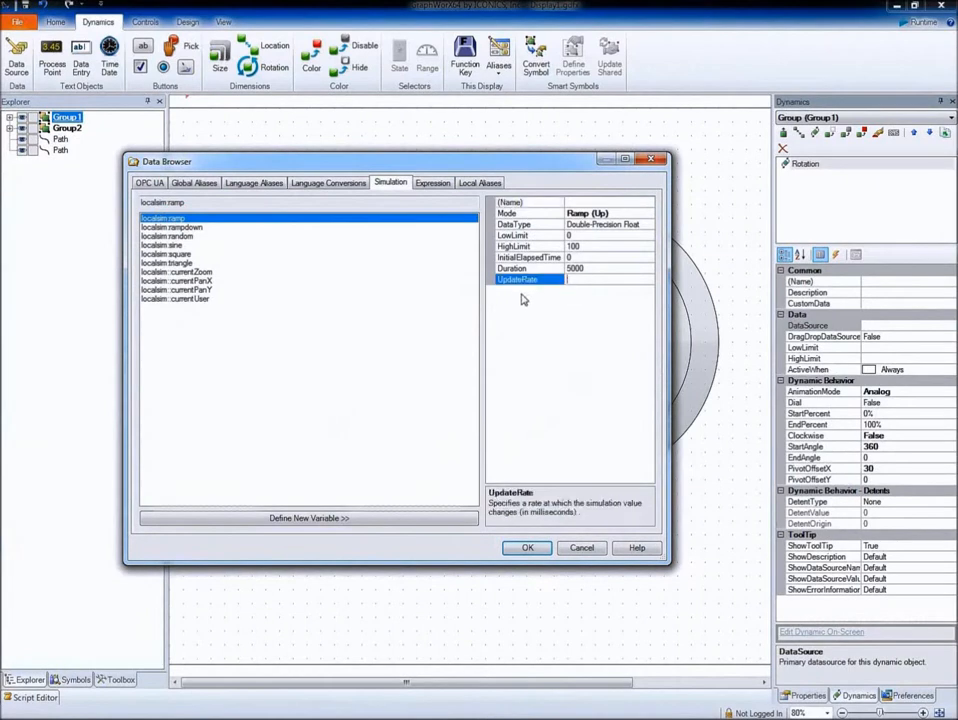
{"action": "left_click", "coordinate": [535, 549]}
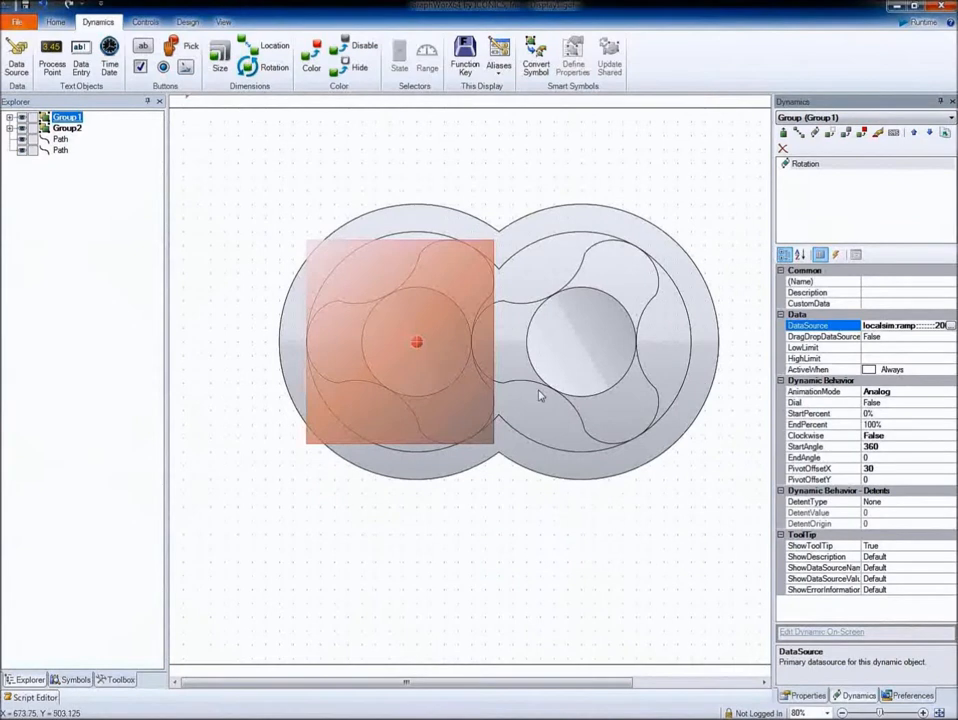
- Copy the left lobe group and paste its dynamics onto the right lobe group, Group2
{"action": "left_click", "coordinate": [545, 357]}
{"action": "right_click", "coordinate": [421, 355]}
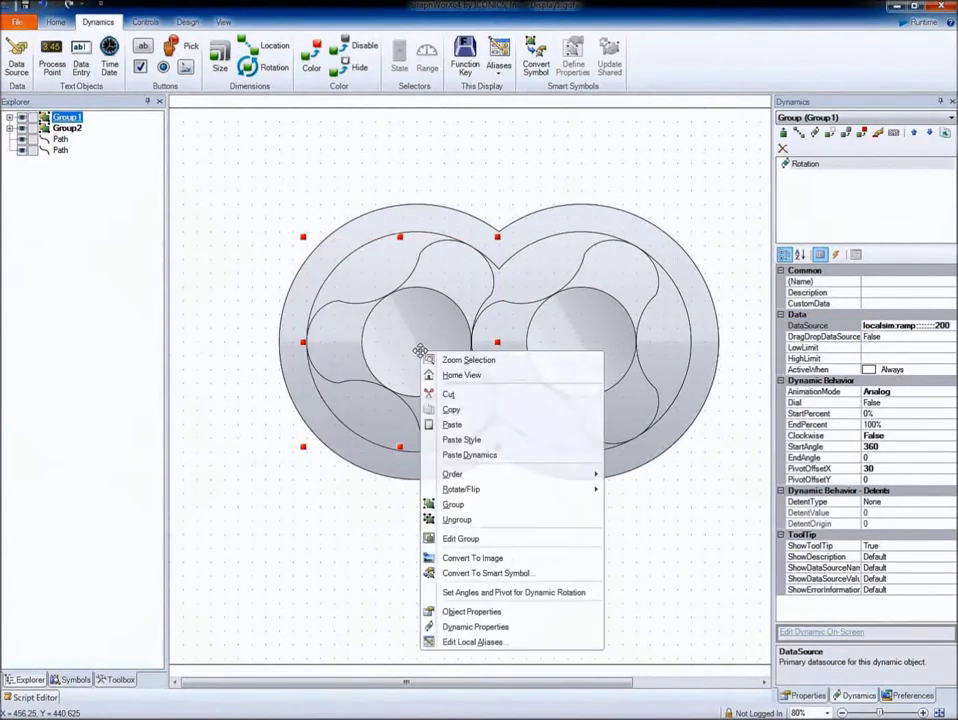
{"action": "left_click", "coordinate": [451, 409]}
{"action": "right_click", "coordinate": [567, 341]}
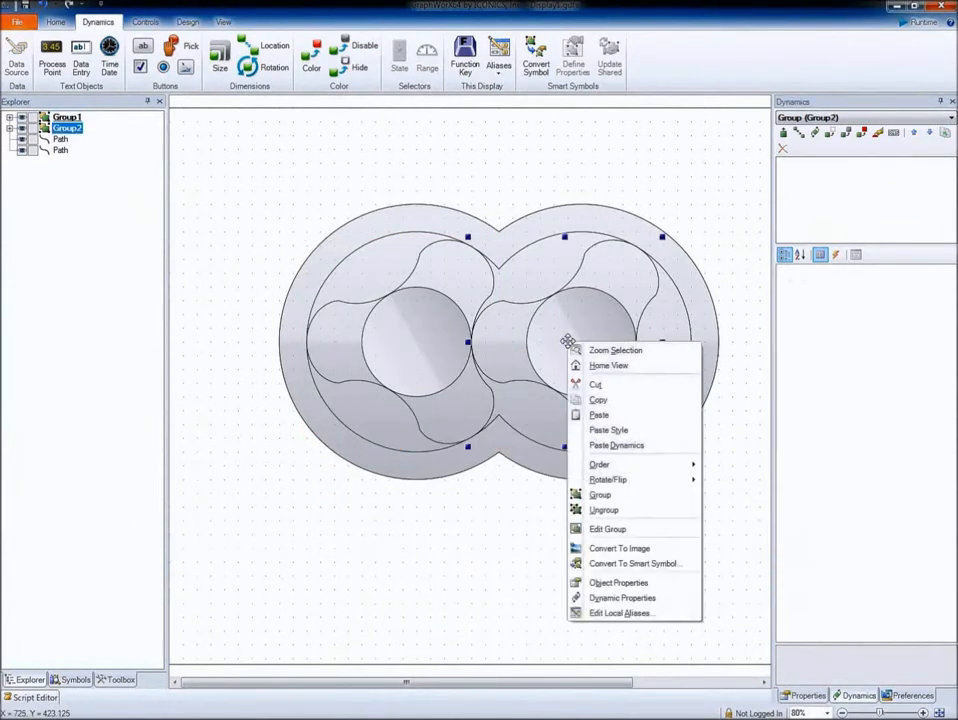
{"action": "left_click", "coordinate": [614, 445]}
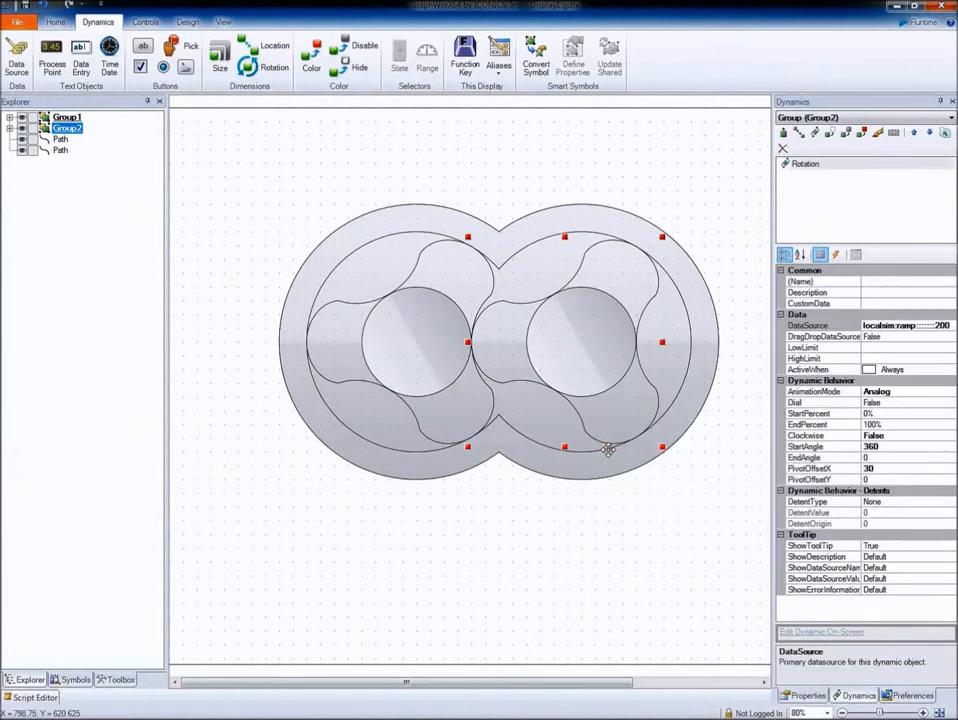
- Set Clockwise to True for the Group2 rotation and switch the display to runtime mode
{"action": "double_click", "coordinate": [887, 437]}
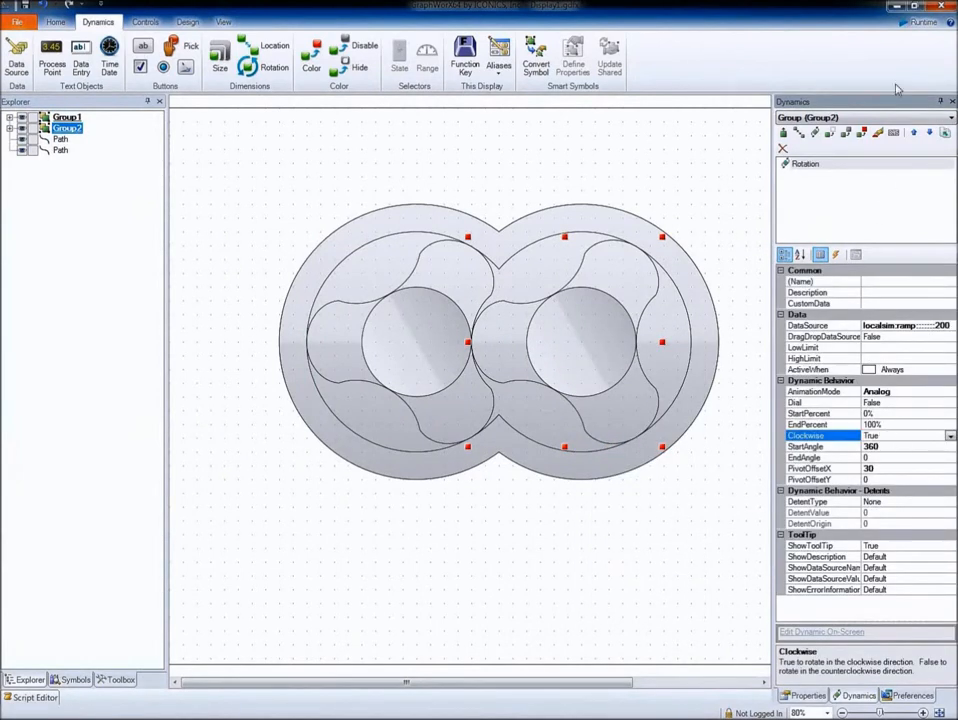
{"action": "left_click", "coordinate": [919, 22]}
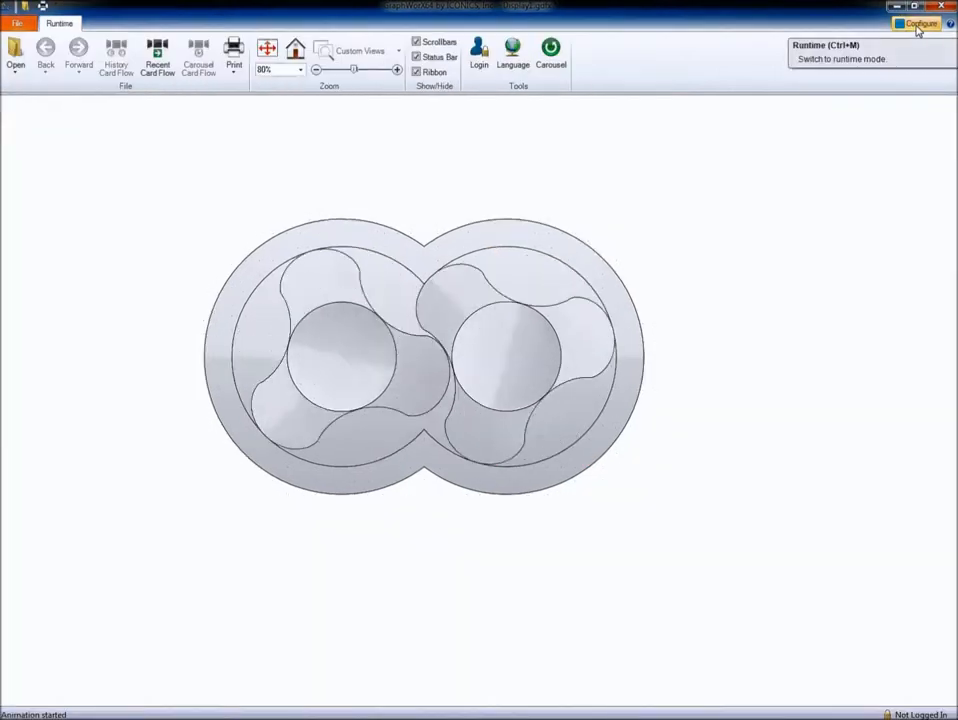